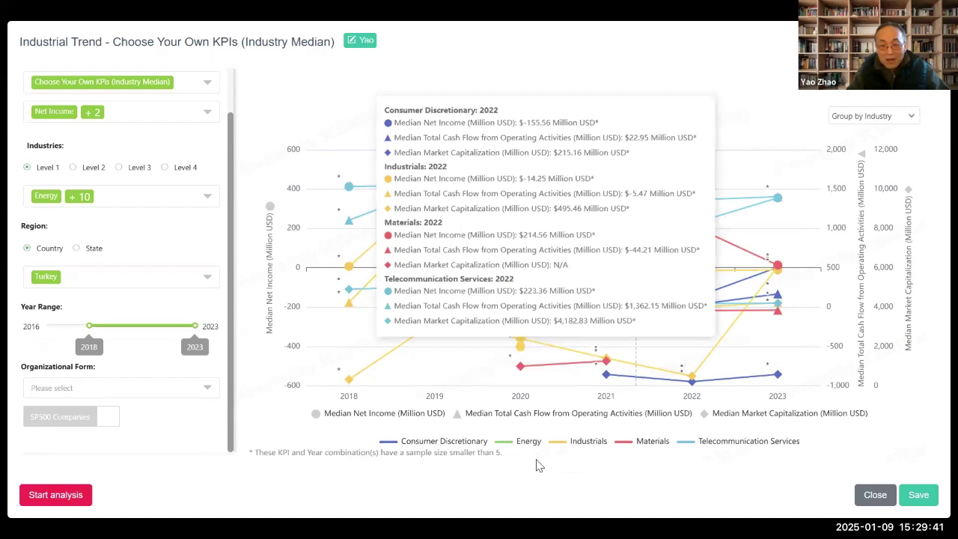
Hide Energy, Materials, Industrials, Telecommunication Services and the median total cash flow KPI, leaving only Consumer Discretionary on the Turkey chart
{"action": "left_click", "coordinate": [528, 443]}
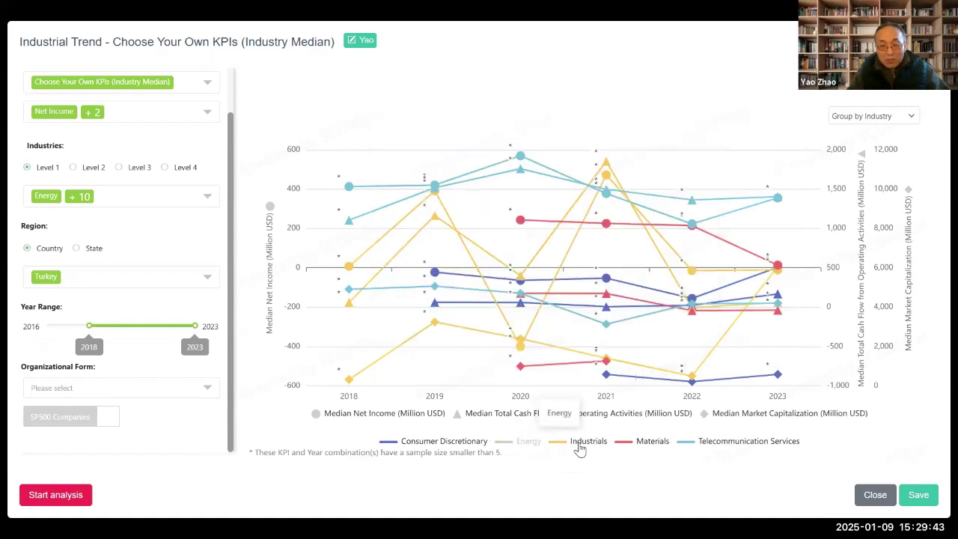
{"action": "left_click", "coordinate": [642, 444]}
{"action": "left_click", "coordinate": [599, 445]}
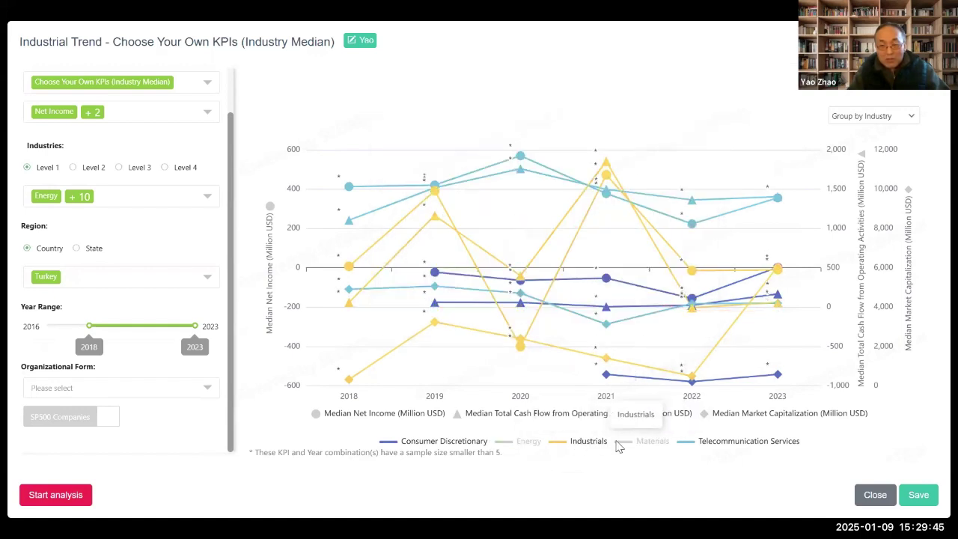
{"action": "left_click", "coordinate": [738, 444]}
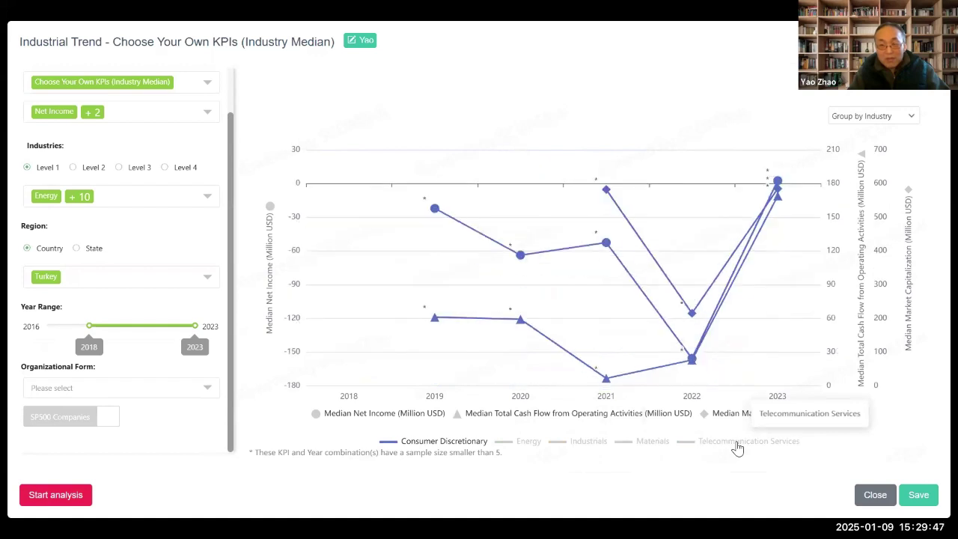
{"action": "left_click", "coordinate": [536, 416]}
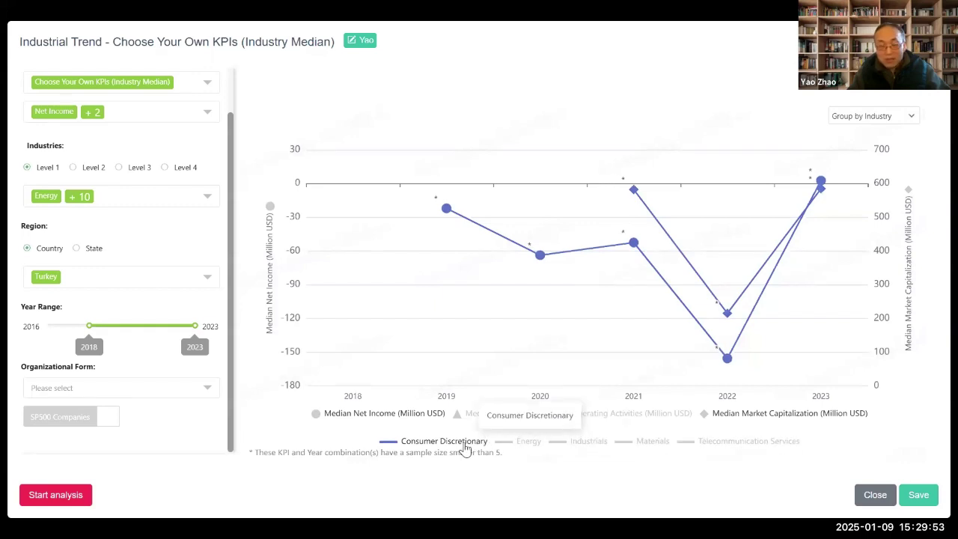
Display the Energy, Industrials, Materials and Telecommunication Services trends for Turkey one at a time
{"action": "left_click", "coordinate": [519, 448]}
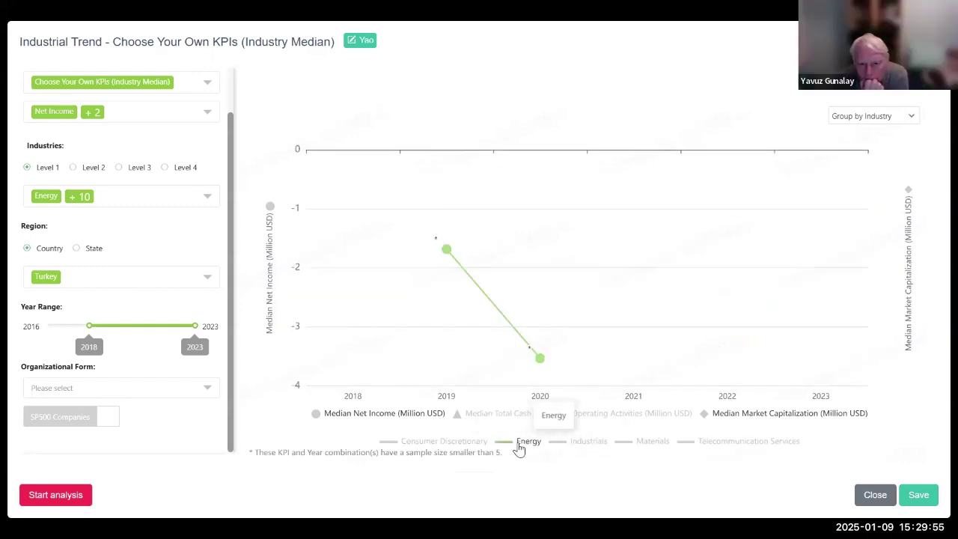
{"action": "left_click", "coordinate": [590, 445]}
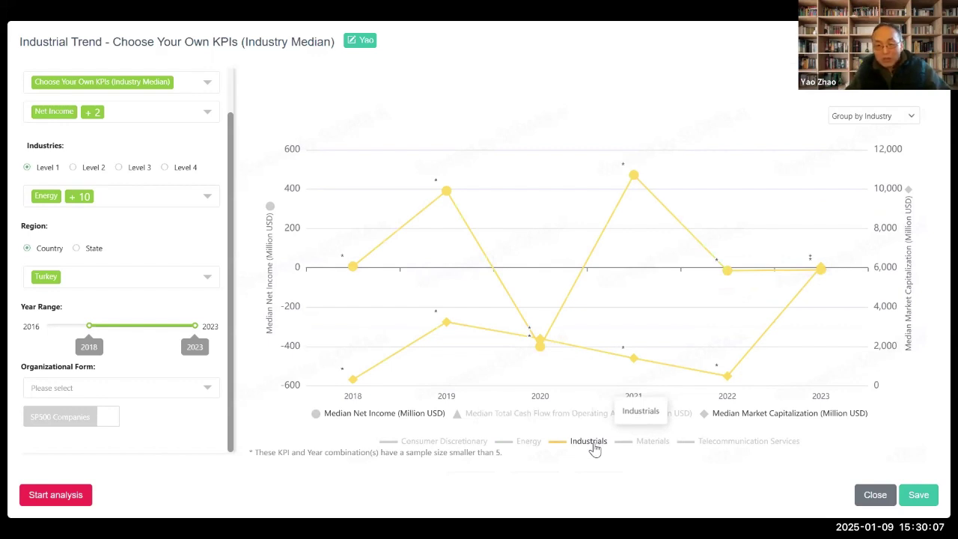
{"action": "left_click", "coordinate": [593, 445]}
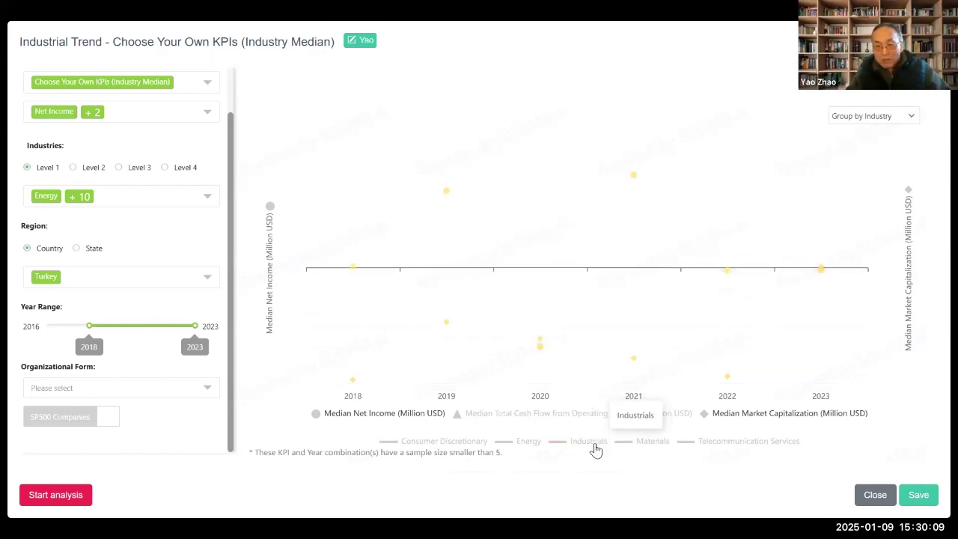
{"action": "left_click", "coordinate": [646, 448]}
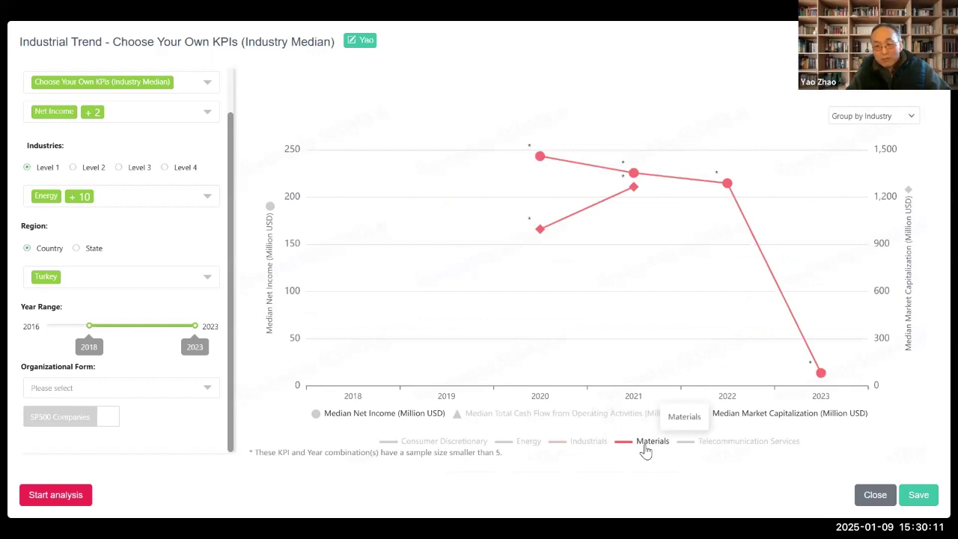
{"action": "left_click", "coordinate": [645, 448]}
{"action": "left_click", "coordinate": [712, 447]}
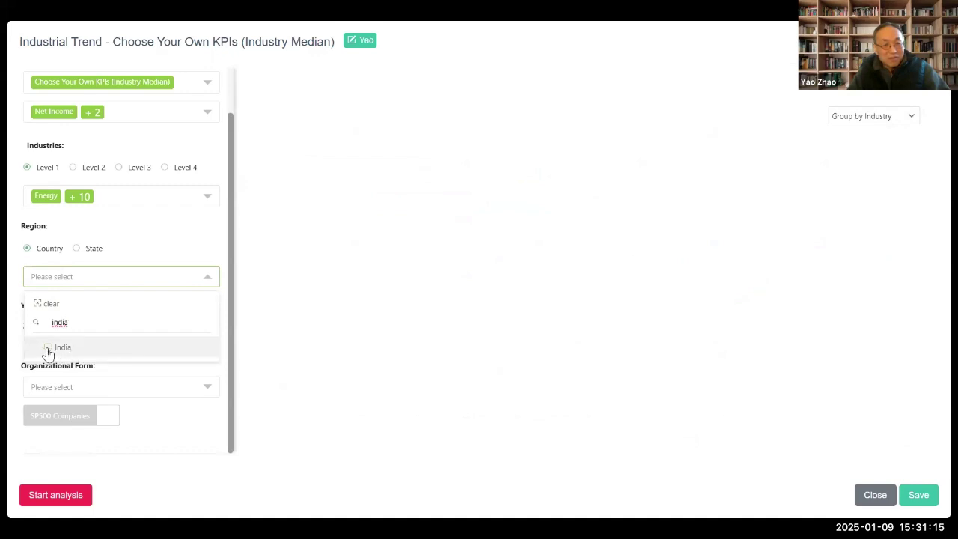
Run the industry median analysis for India and hide the median total cash flow KPI
{"action": "left_click", "coordinate": [47, 348]}
{"action": "left_click", "coordinate": [75, 498]}
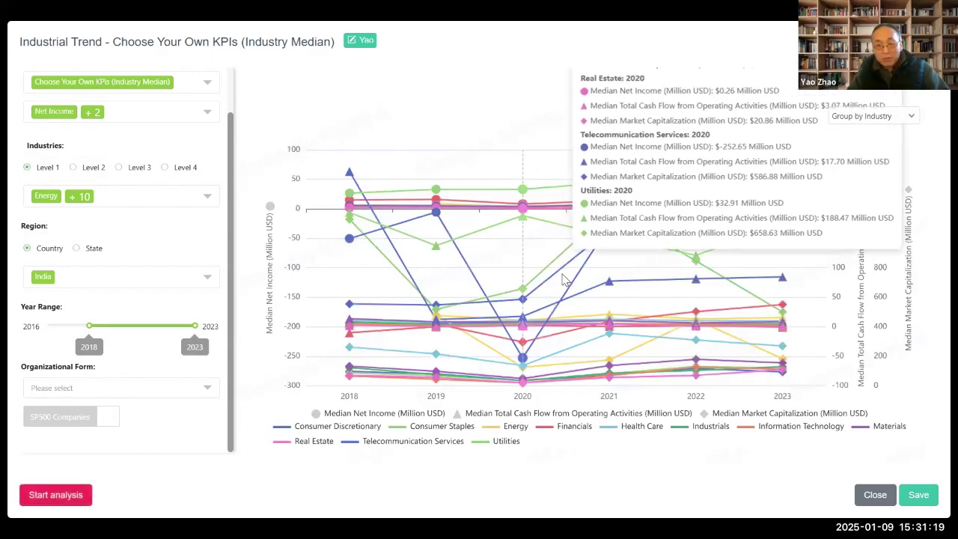
{"action": "left_click", "coordinate": [604, 418]}
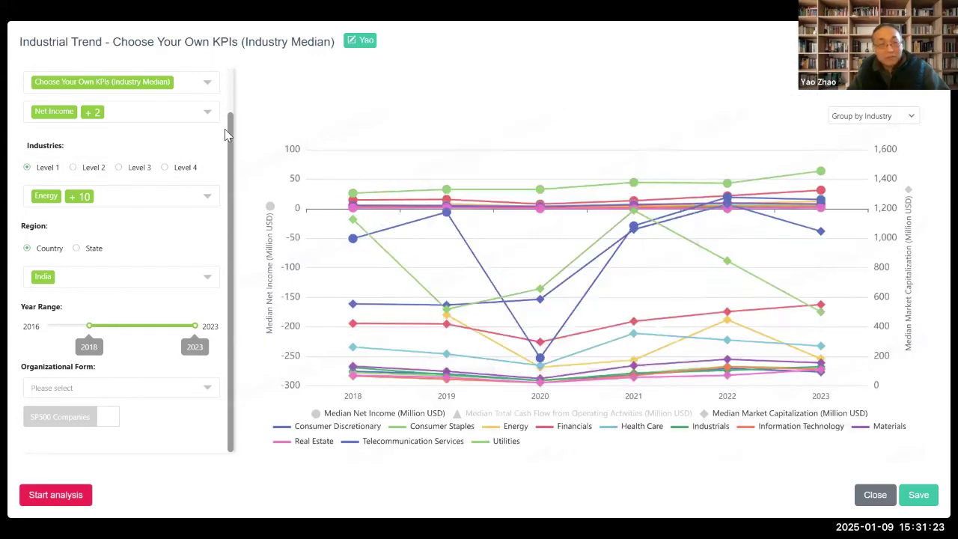
Collapse the analysis settings and hide every industry except Consumer Discretionary on the India chart, then inspect its yearly values
{"action": "left_click", "coordinate": [219, 82]}
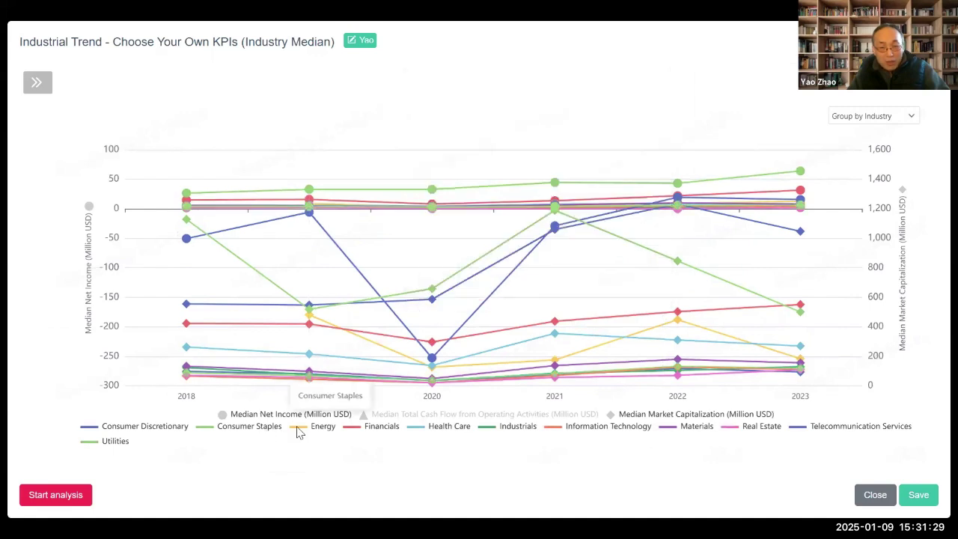
{"action": "left_click", "coordinate": [256, 426]}
{"action": "left_click", "coordinate": [316, 430]}
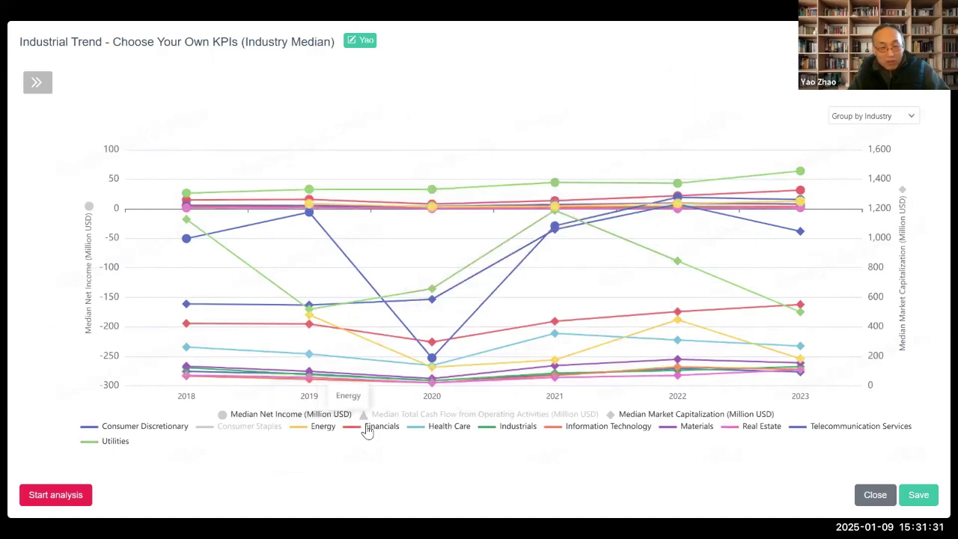
{"action": "left_click", "coordinate": [382, 427]}
{"action": "left_click", "coordinate": [458, 428]}
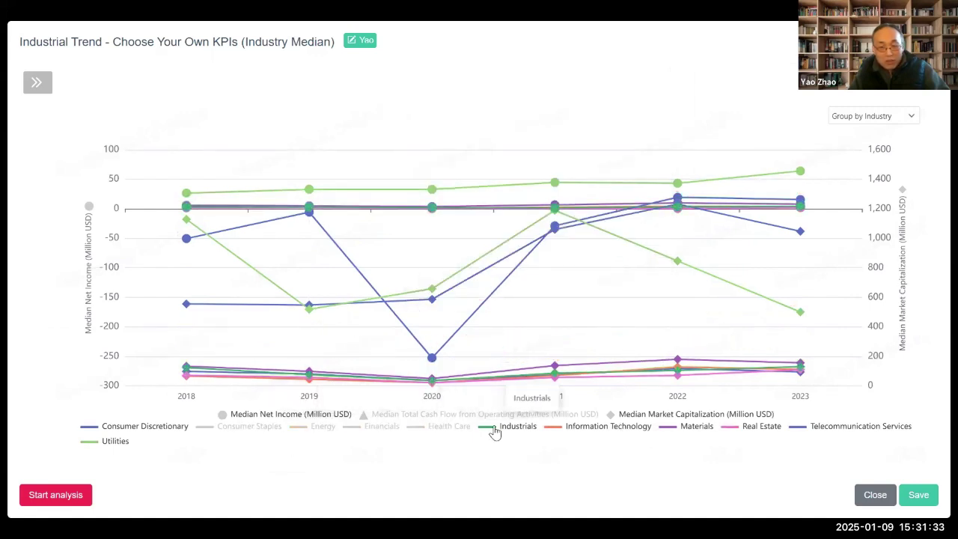
{"action": "left_click", "coordinate": [516, 427]}
{"action": "left_click", "coordinate": [608, 427]}
{"action": "left_click", "coordinate": [674, 429]}
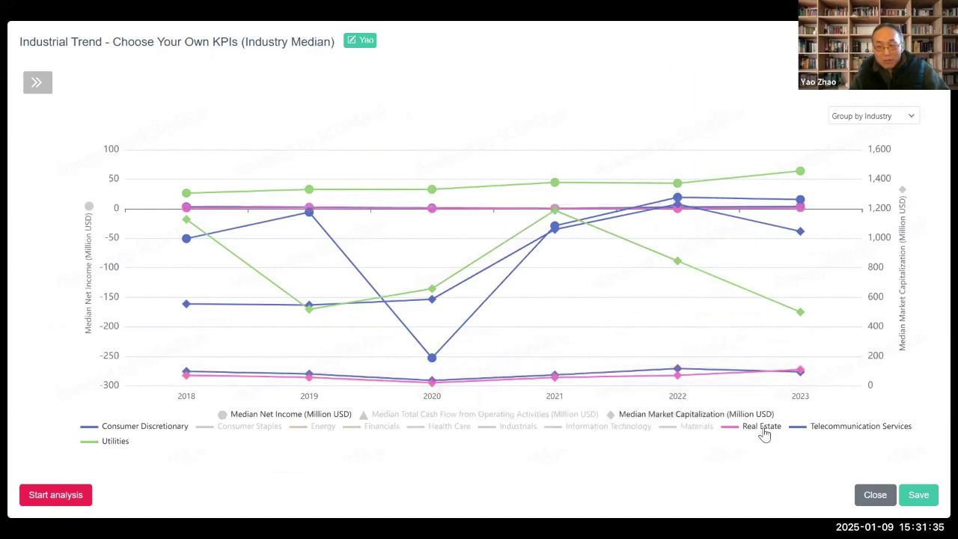
{"action": "left_click", "coordinate": [764, 431]}
{"action": "left_click", "coordinate": [849, 433]}
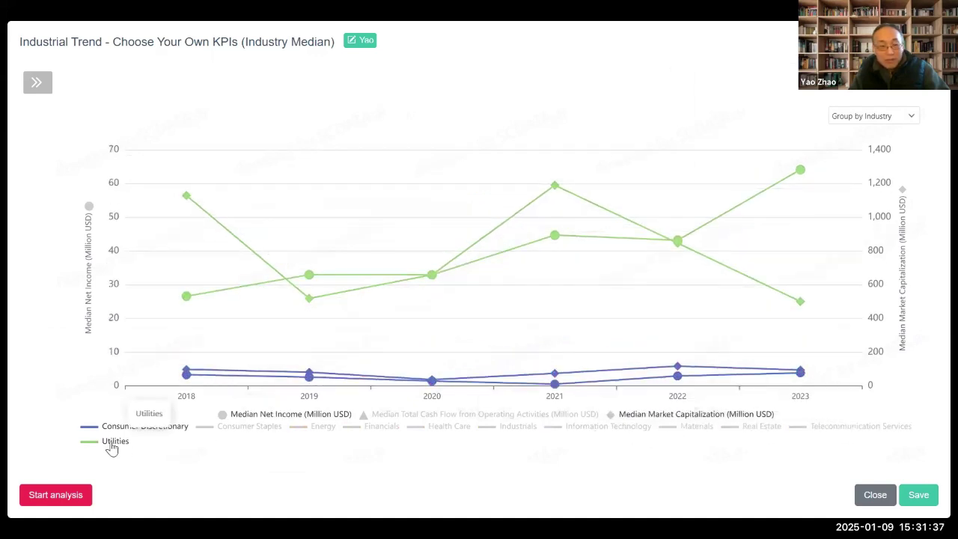
{"action": "left_click", "coordinate": [112, 445]}
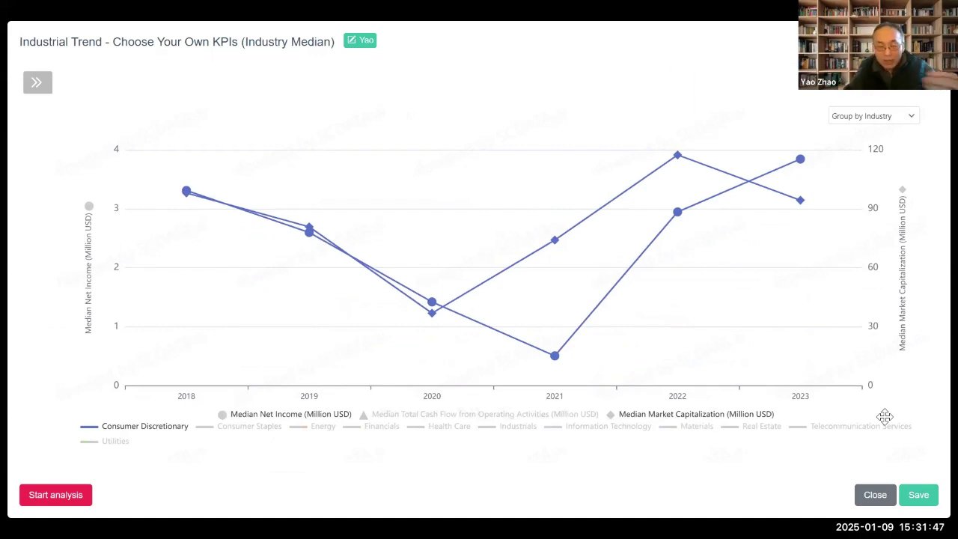
{"action": "mouse_move", "coordinate": [660, 192]}
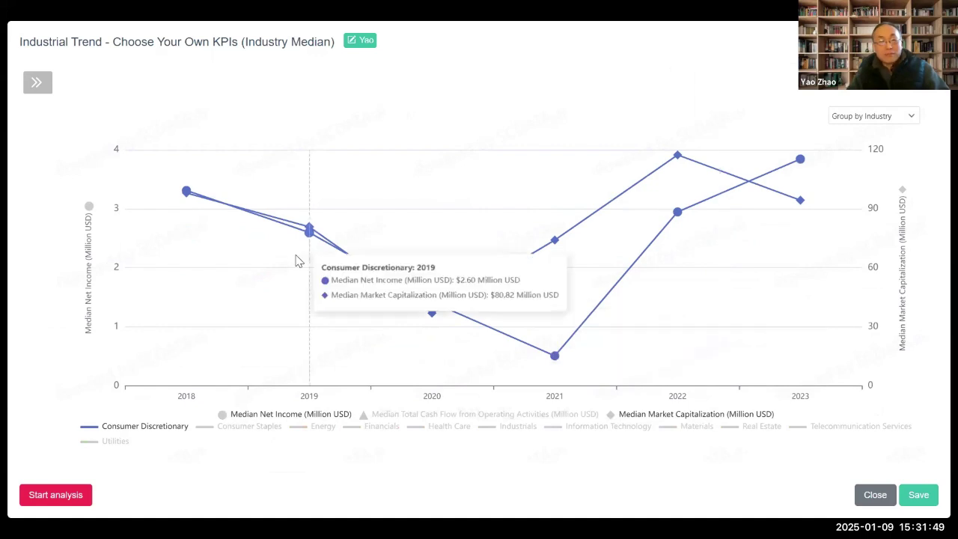
Switch the industry classification to Level 4 and browse the subindustries under Consumer Discretionary
{"action": "left_click", "coordinate": [39, 83]}
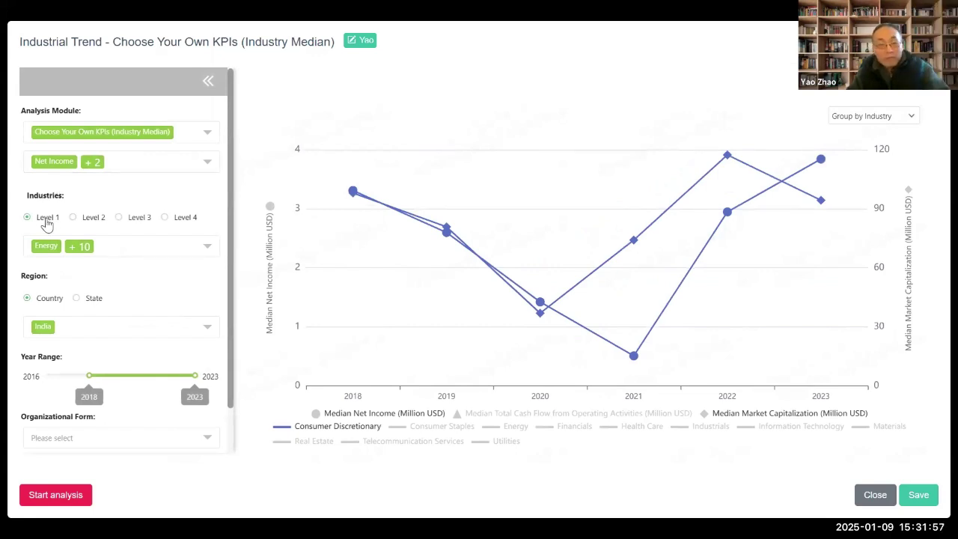
{"action": "left_click", "coordinate": [206, 258]}
{"action": "mouse_move", "coordinate": [229, 263]}
{"action": "left_mouse_down"}
{"action": "mouse_move", "coordinate": [229, 347]}
{"action": "mouse_move", "coordinate": [229, 262]}
{"action": "left_mouse_up"}
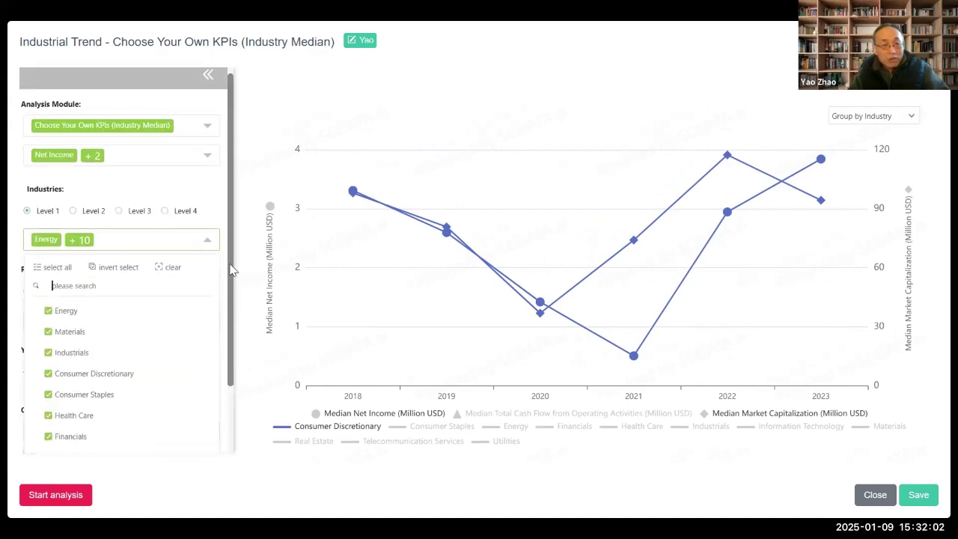
{"action": "left_click", "coordinate": [178, 217]}
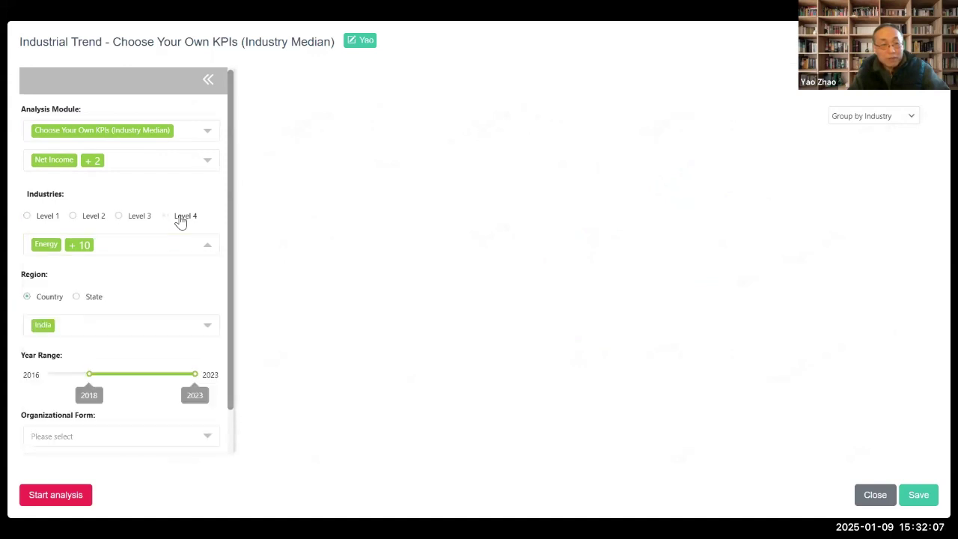
{"action": "left_click", "coordinate": [203, 246]}
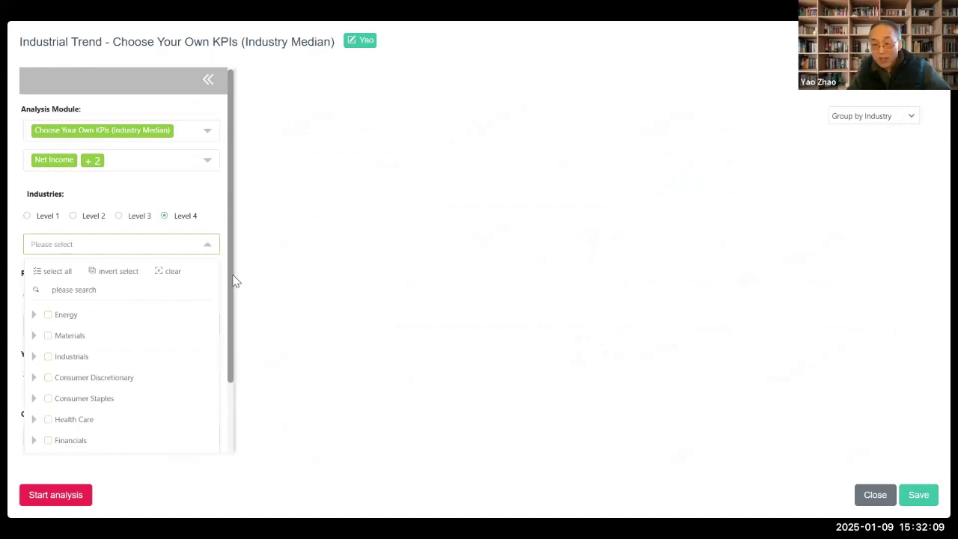
{"action": "scroll", "coordinate": [234, 369], "scroll_direction": "down", "scroll_amount": 1}
{"action": "scroll", "coordinate": [235, 368], "scroll_direction": "down", "scroll_amount": 2}
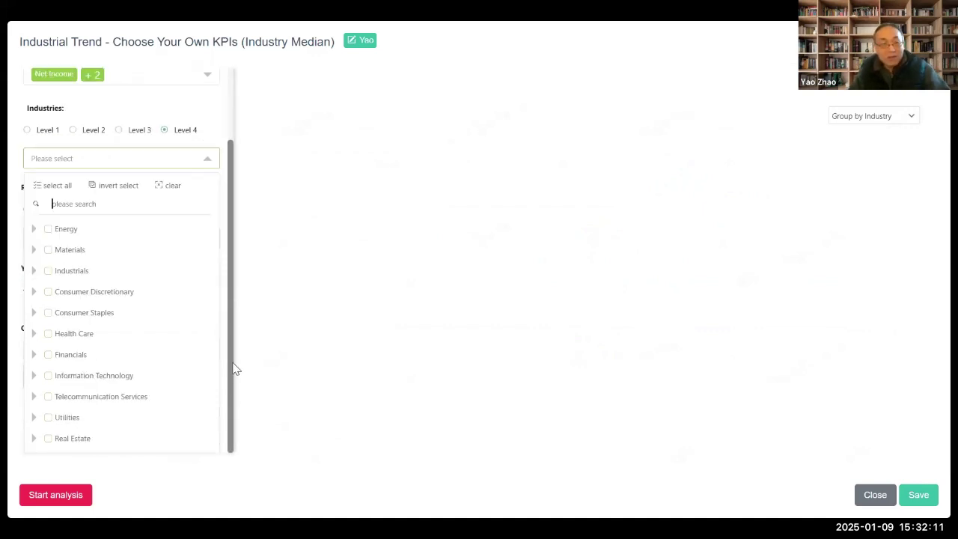
{"action": "left_click", "coordinate": [34, 292]}
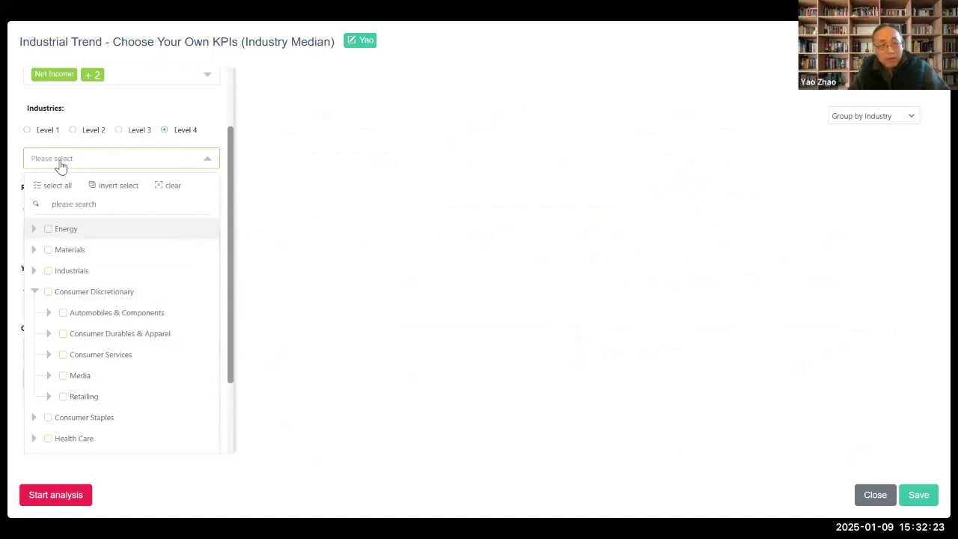
Return the industry classification to Level 1 and rerun the India analysis with all industries selected
{"action": "left_click", "coordinate": [27, 130]}
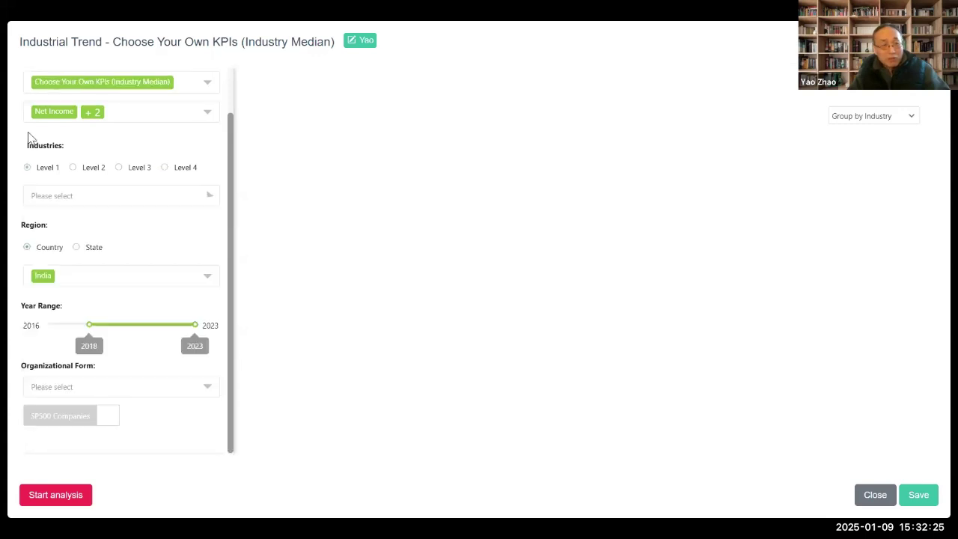
{"action": "left_click", "coordinate": [92, 196]}
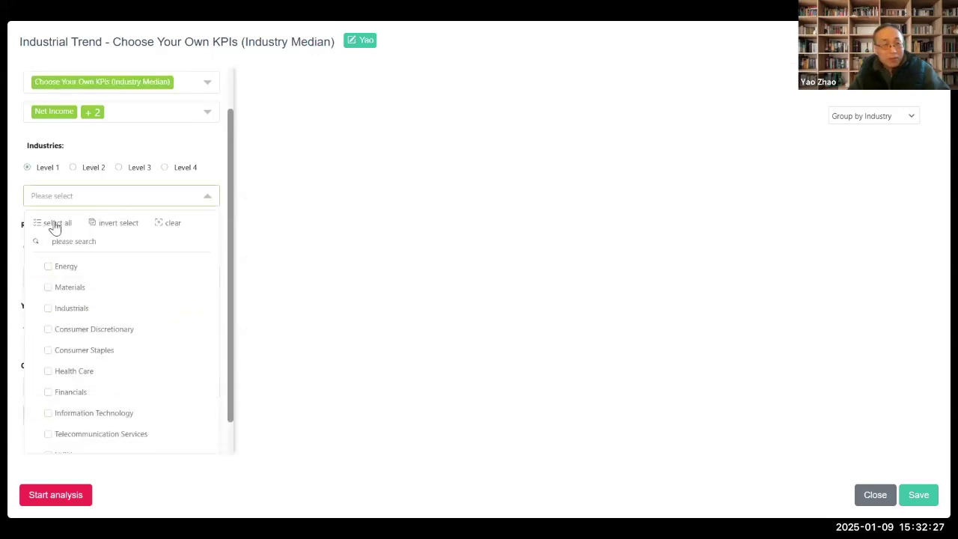
{"action": "left_click", "coordinate": [85, 483]}
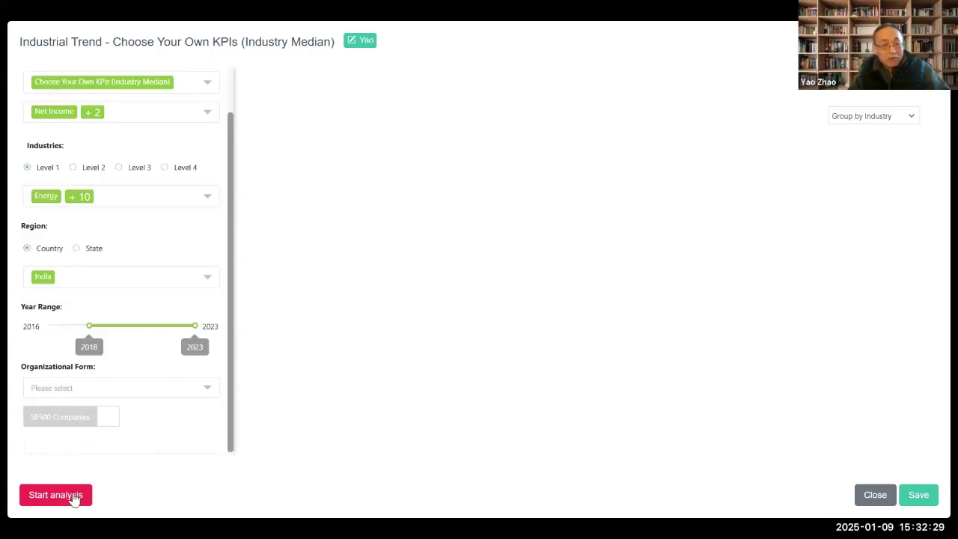
{"action": "left_click", "coordinate": [75, 496]}
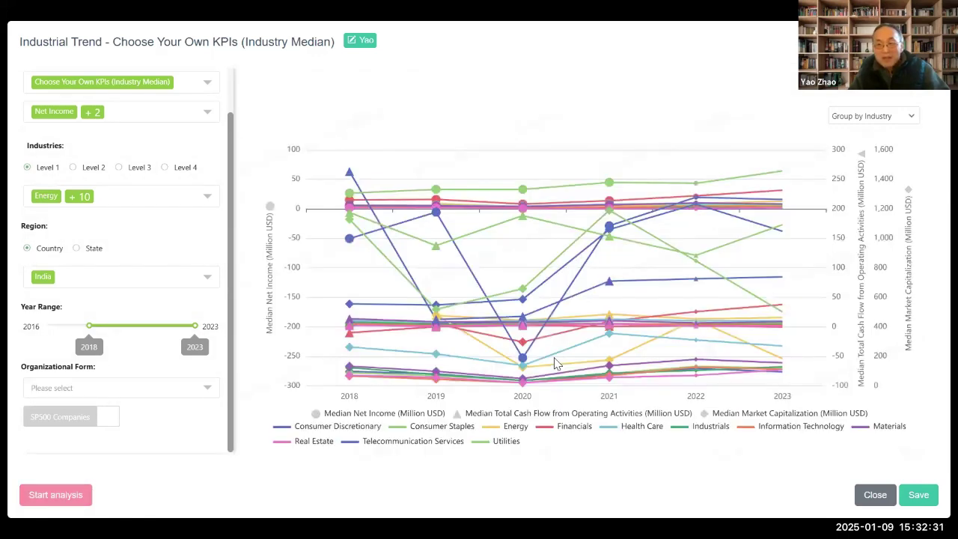
Hide the median total cash flow KPI and all industries except Consumer Discretionary on the rerun India chart, with the settings collapsed
{"action": "left_click", "coordinate": [560, 416]}
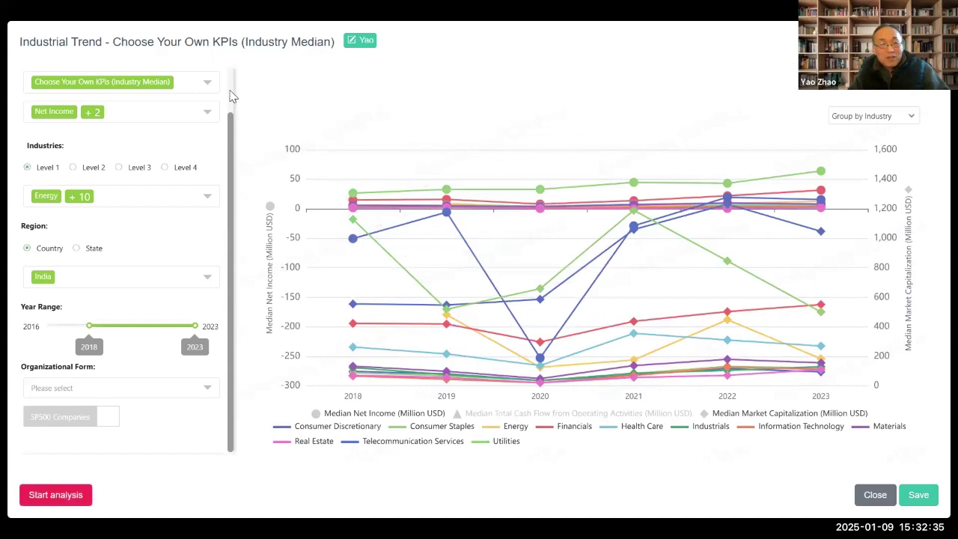
{"action": "left_click", "coordinate": [208, 83]}
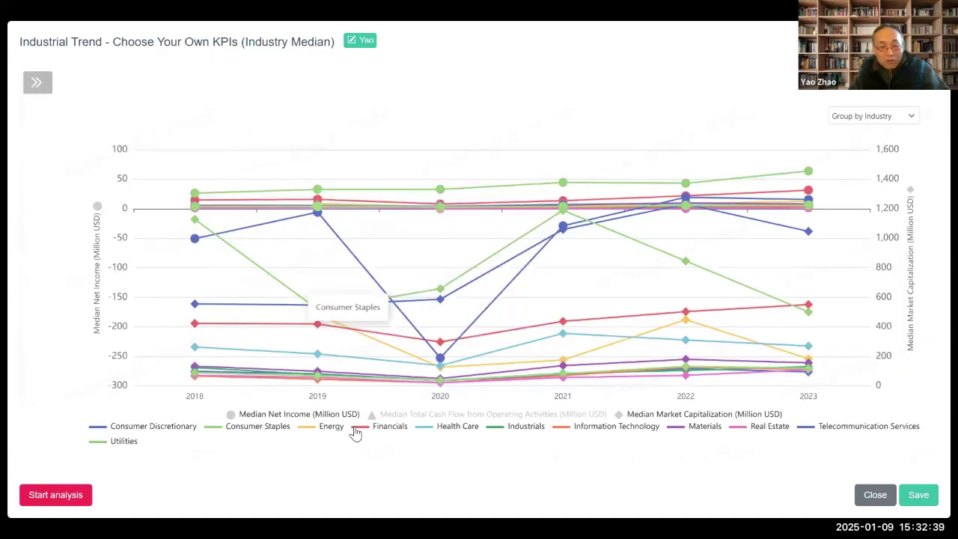
{"action": "left_click", "coordinate": [356, 431]}
{"action": "left_click", "coordinate": [509, 433]}
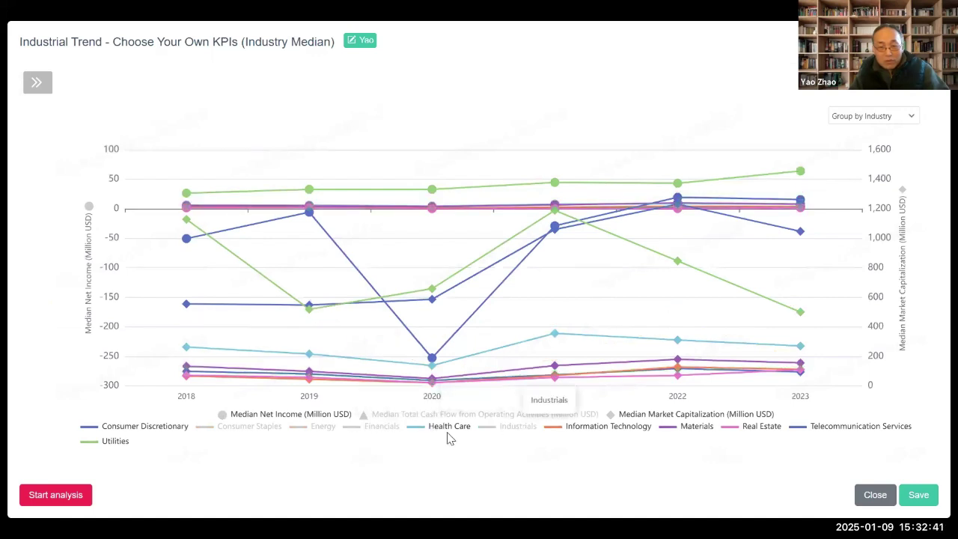
{"action": "left_click", "coordinate": [450, 434]}
{"action": "left_click", "coordinate": [597, 432]}
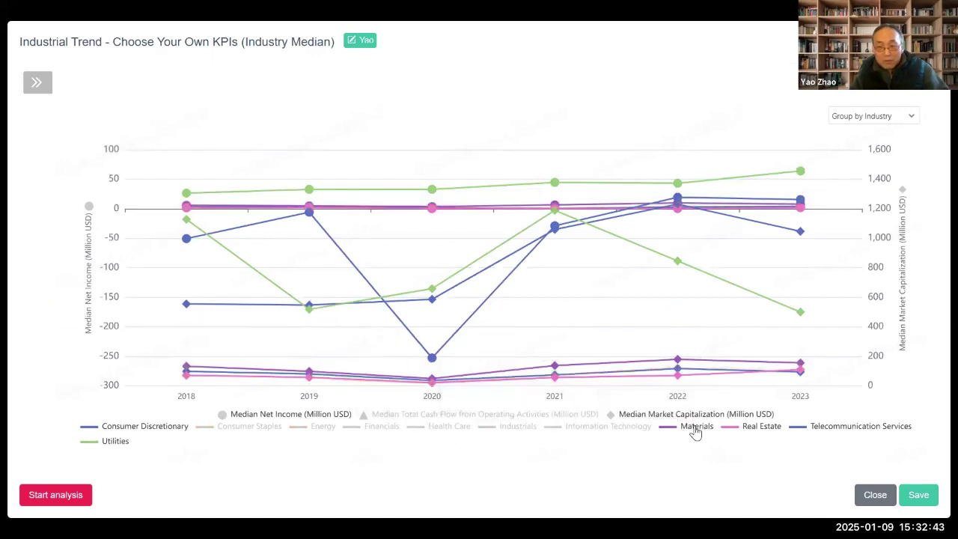
{"action": "left_click", "coordinate": [697, 427]}
{"action": "left_click", "coordinate": [768, 430]}
{"action": "left_click", "coordinate": [831, 427]}
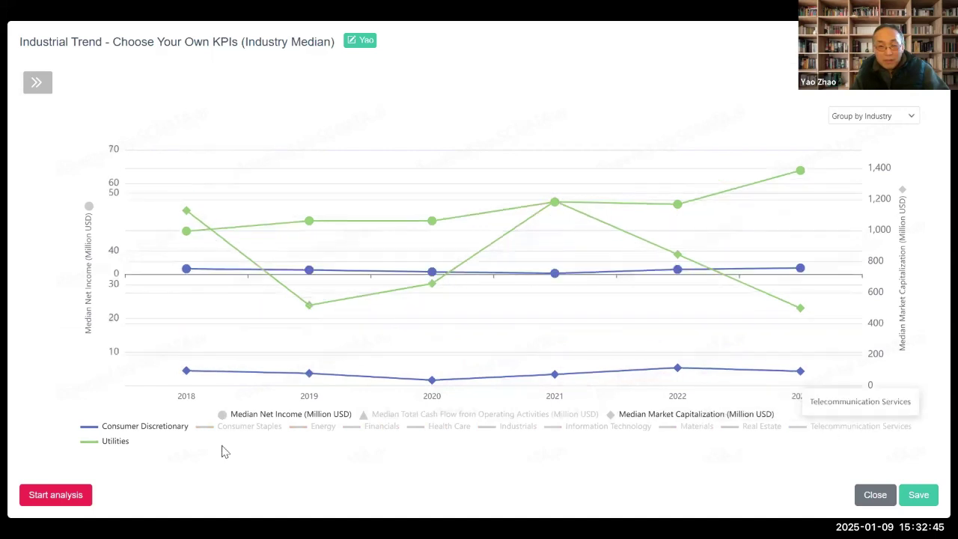
{"action": "left_click", "coordinate": [118, 443]}
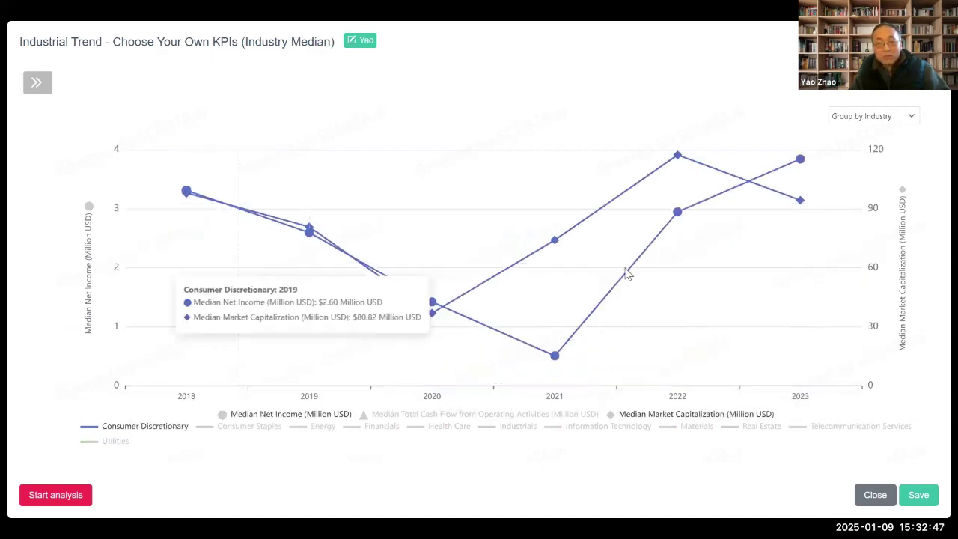
Show Consumer Staples alone on the India chart, followed by Energy alone, to examine net income against market capitalization
{"action": "left_click", "coordinate": [142, 428]}
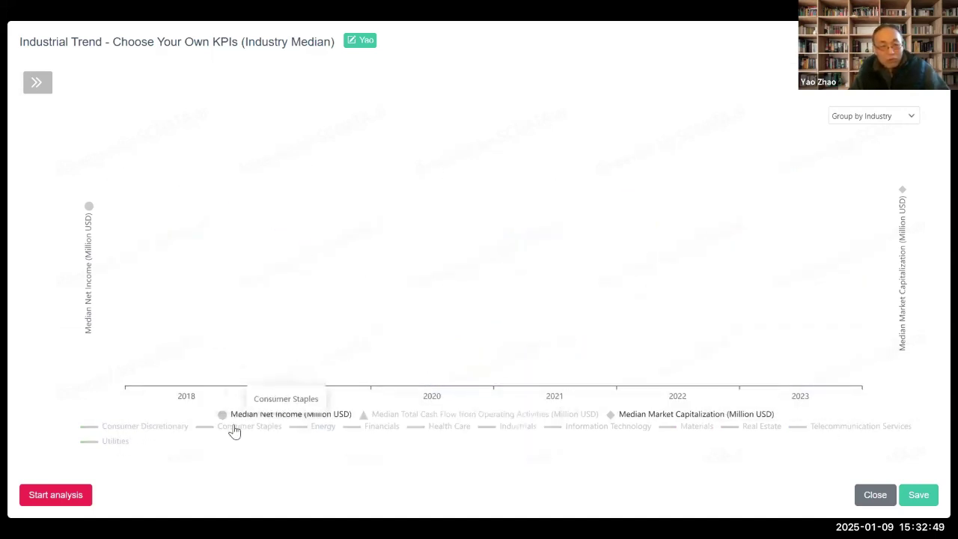
{"action": "left_click", "coordinate": [235, 430]}
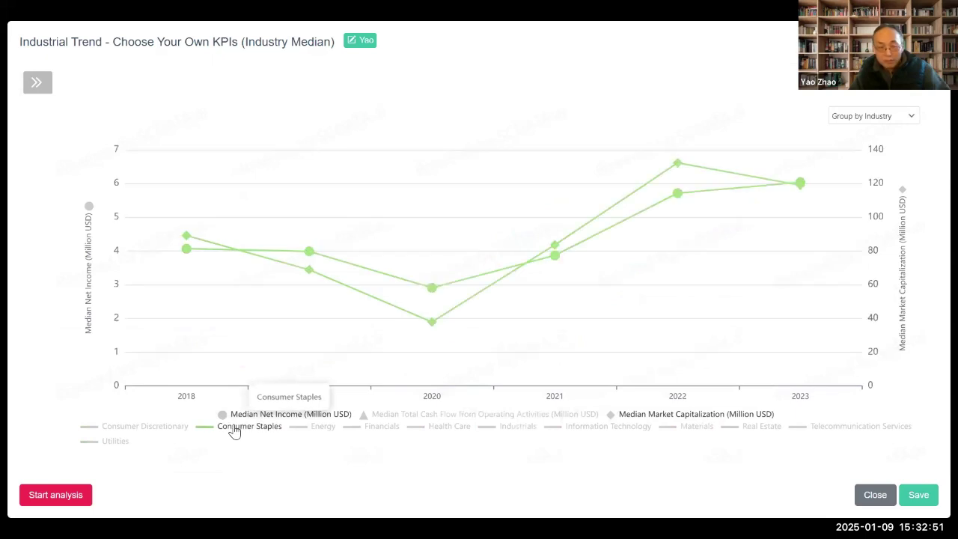
{"action": "left_click", "coordinate": [237, 430]}
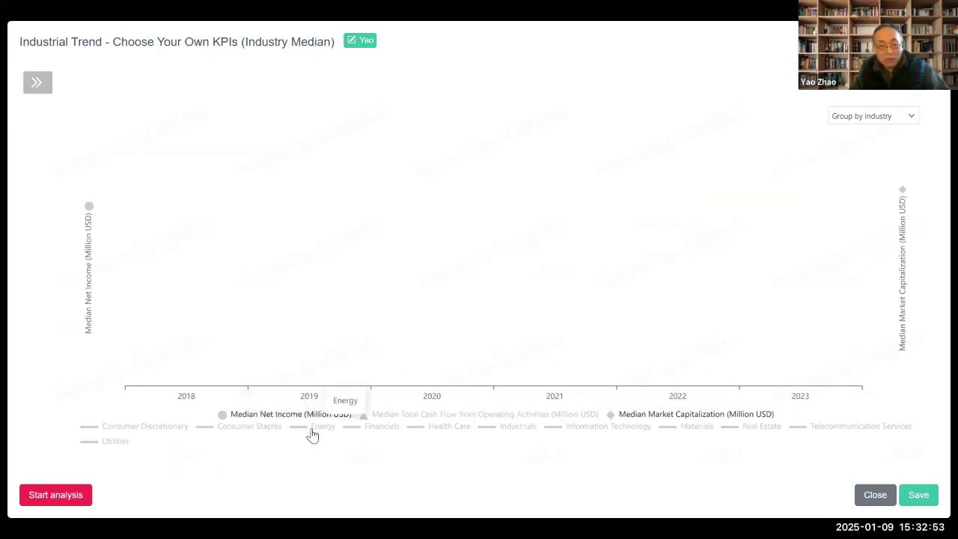
{"action": "left_click", "coordinate": [313, 435]}
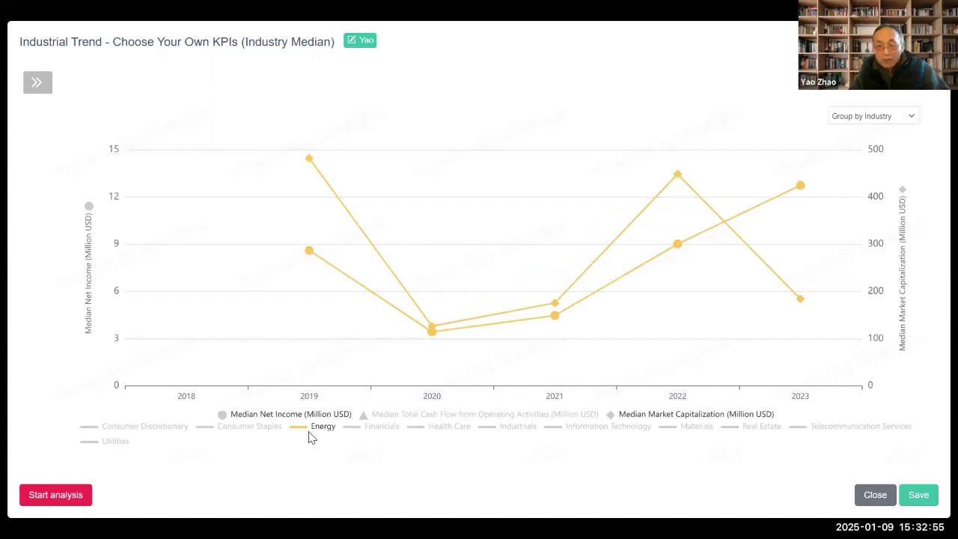
{"action": "mouse_move", "coordinate": [749, 203]}
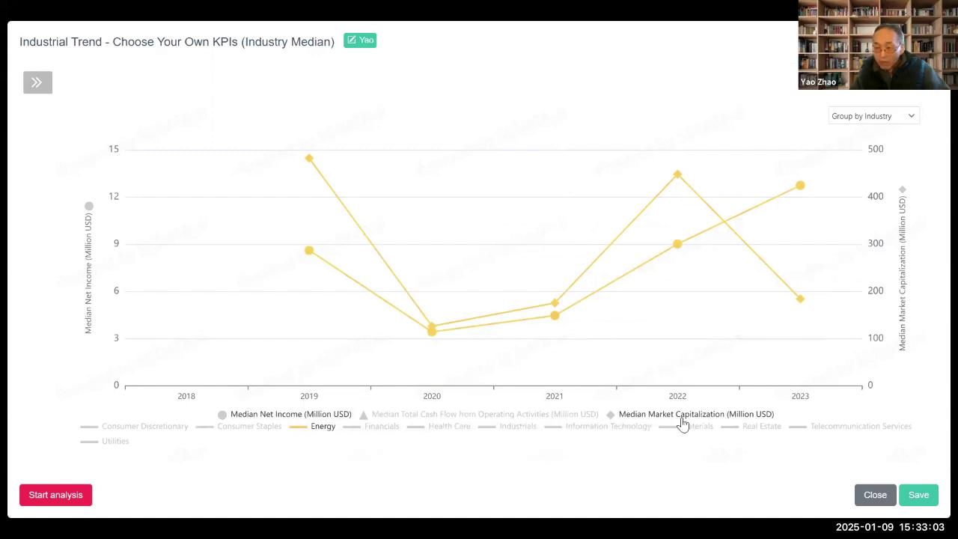
View Financials, Health Care and Industrials one at a time on the India chart, hiding each after examining its trend
{"action": "left_click", "coordinate": [332, 427]}
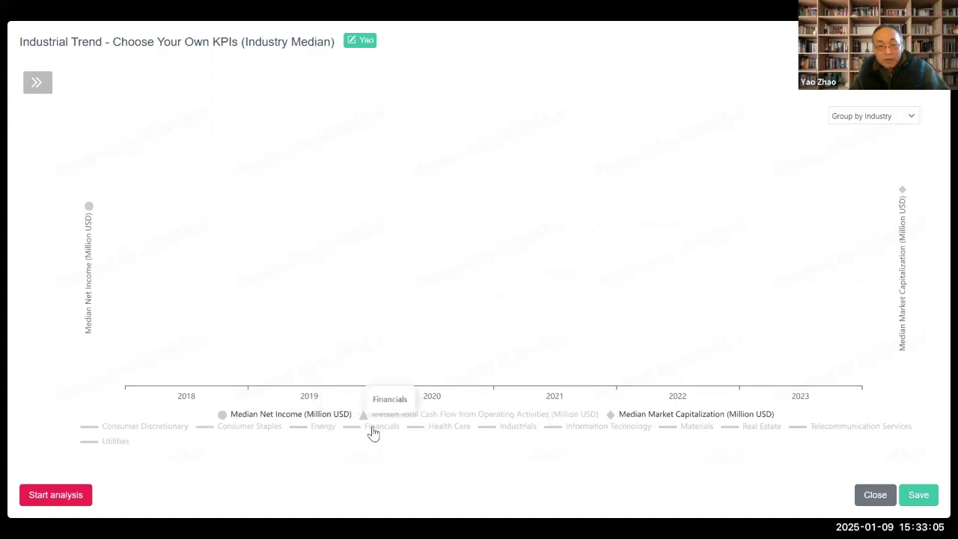
{"action": "left_click", "coordinate": [372, 428]}
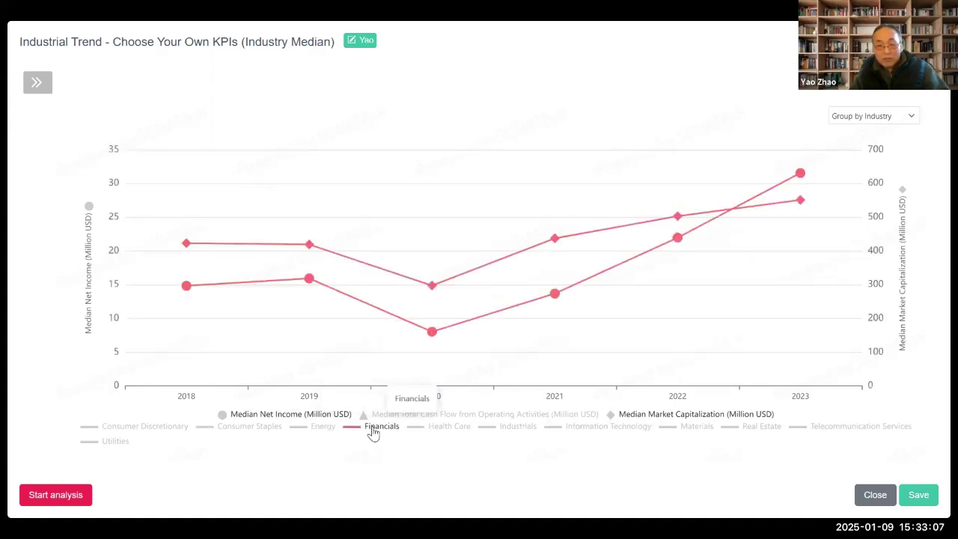
{"action": "left_click", "coordinate": [372, 429]}
{"action": "left_click", "coordinate": [453, 428]}
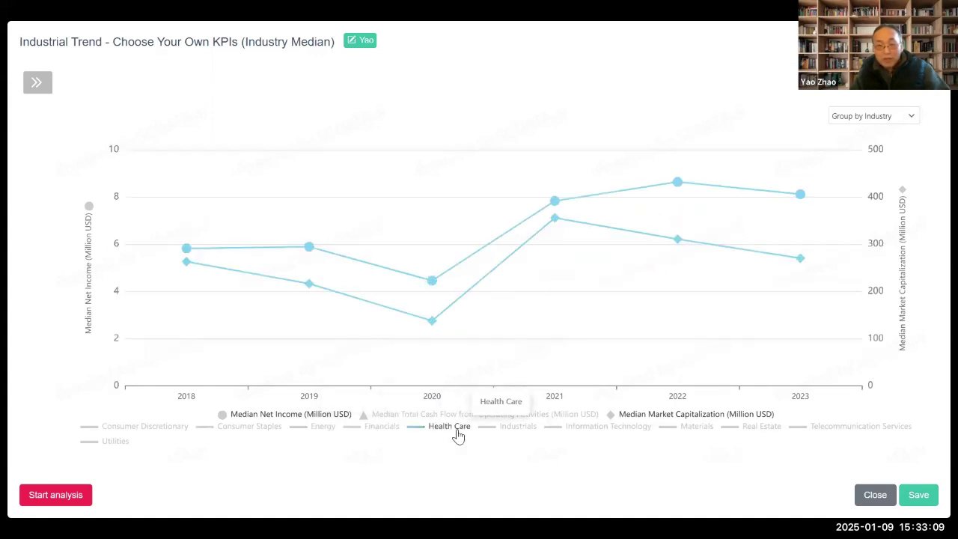
{"action": "left_click", "coordinate": [459, 434]}
{"action": "left_click", "coordinate": [522, 433]}
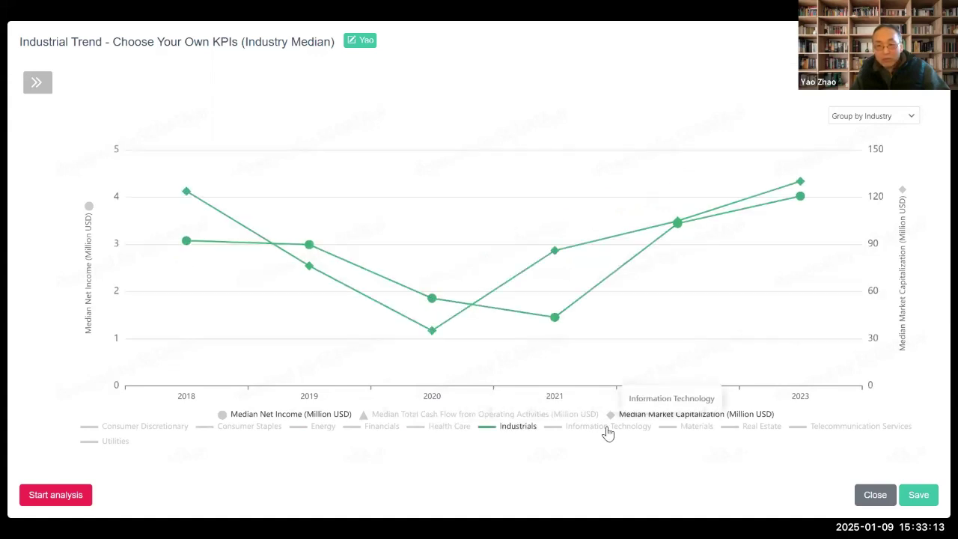
{"action": "left_click", "coordinate": [528, 432]}
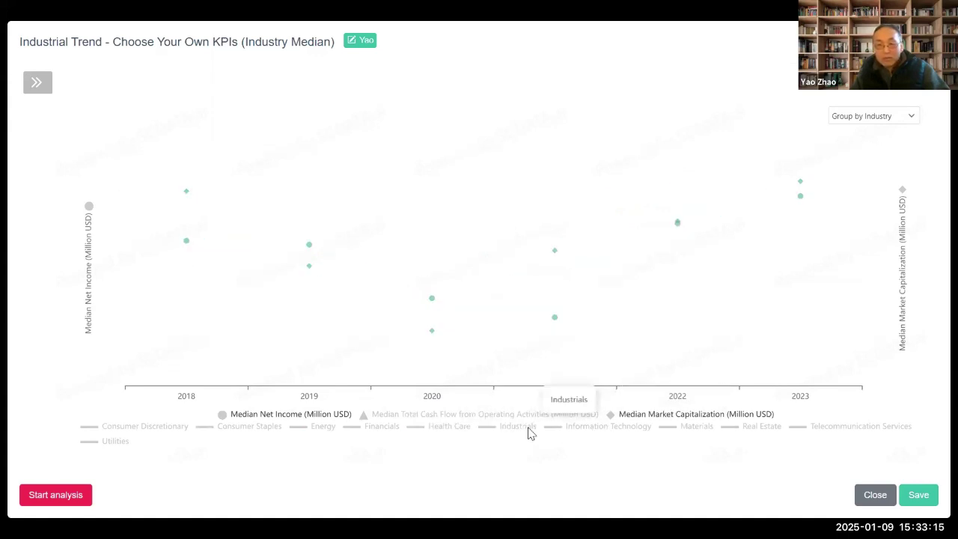
View Information Technology, Materials, Telecommunication Services and Utilities one at a time on the India chart to compare their trends
{"action": "left_click", "coordinate": [606, 433]}
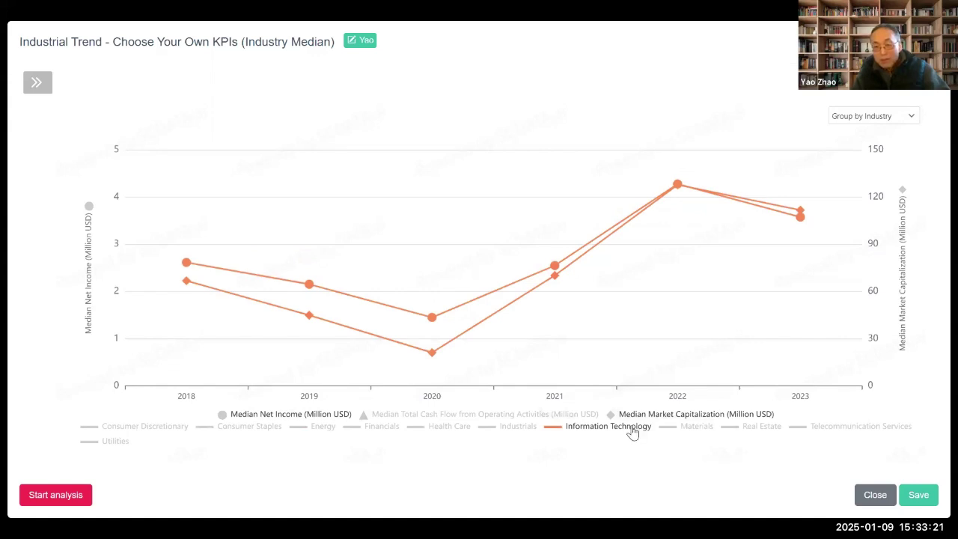
{"action": "left_click", "coordinate": [710, 430]}
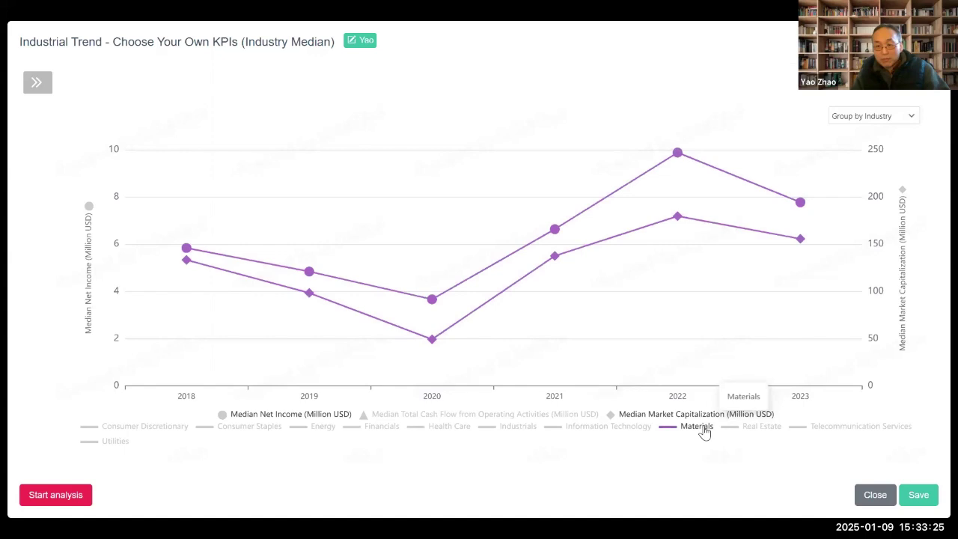
{"action": "left_click", "coordinate": [825, 433]}
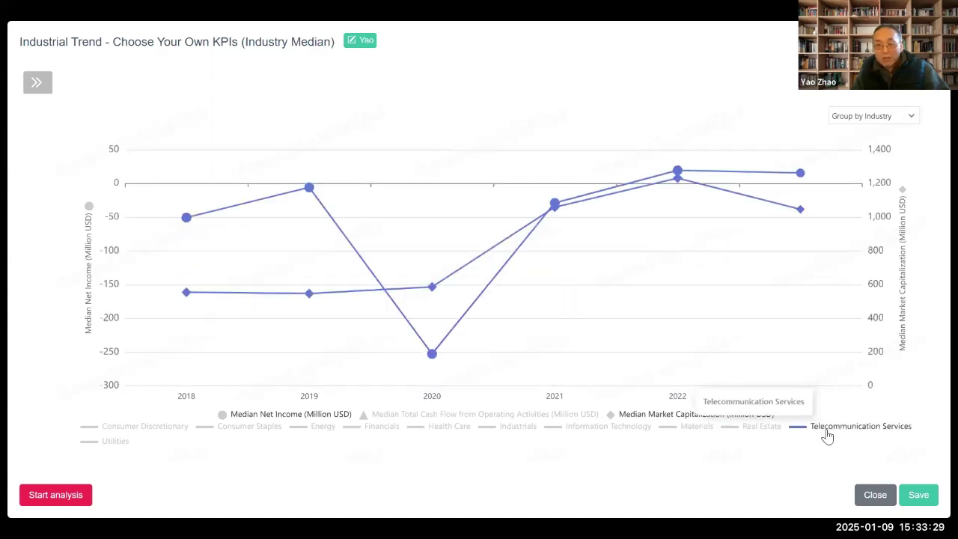
{"action": "left_click", "coordinate": [827, 437]}
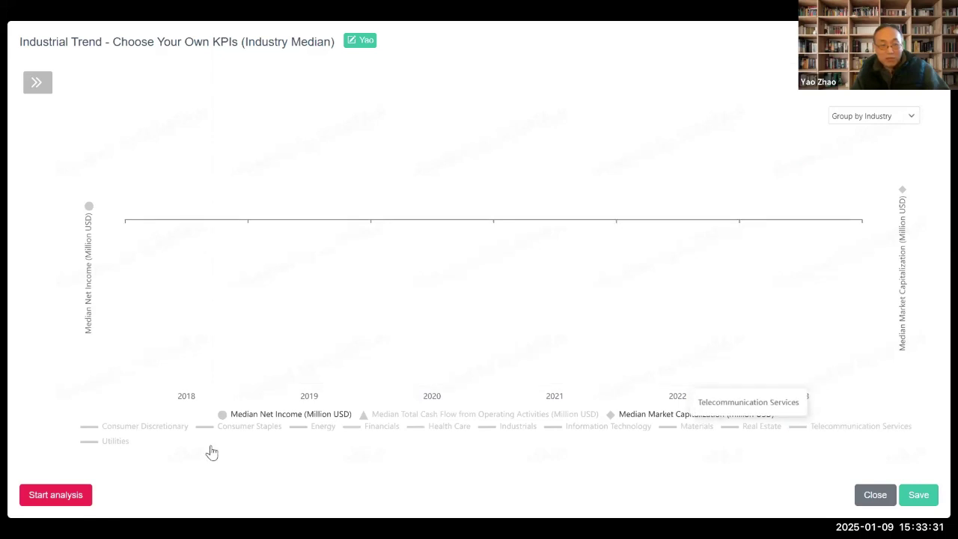
{"action": "left_click", "coordinate": [112, 443]}
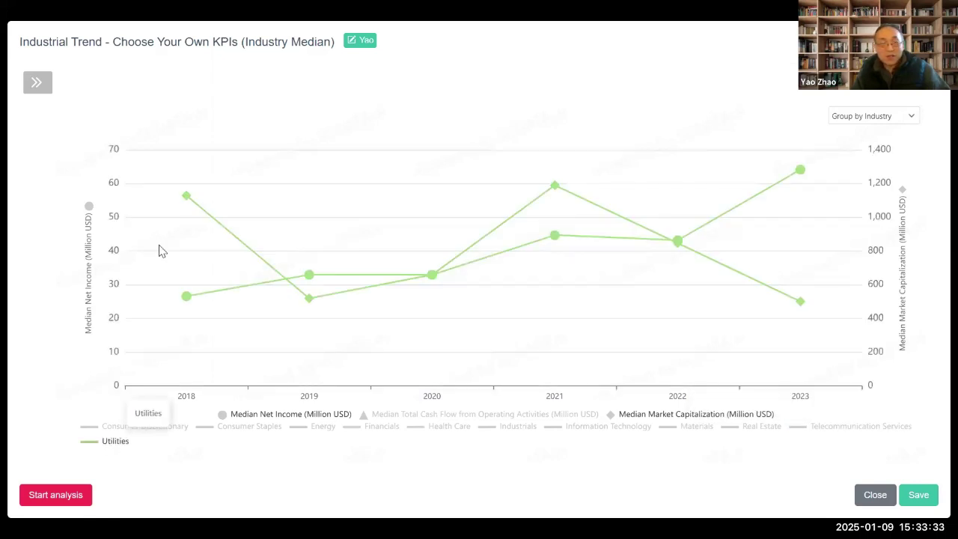
Leave the industry chart editor and open page 17, Enterprise Trend - Choose Your Own KPIs, for editing
{"action": "left_click", "coordinate": [36, 82]}
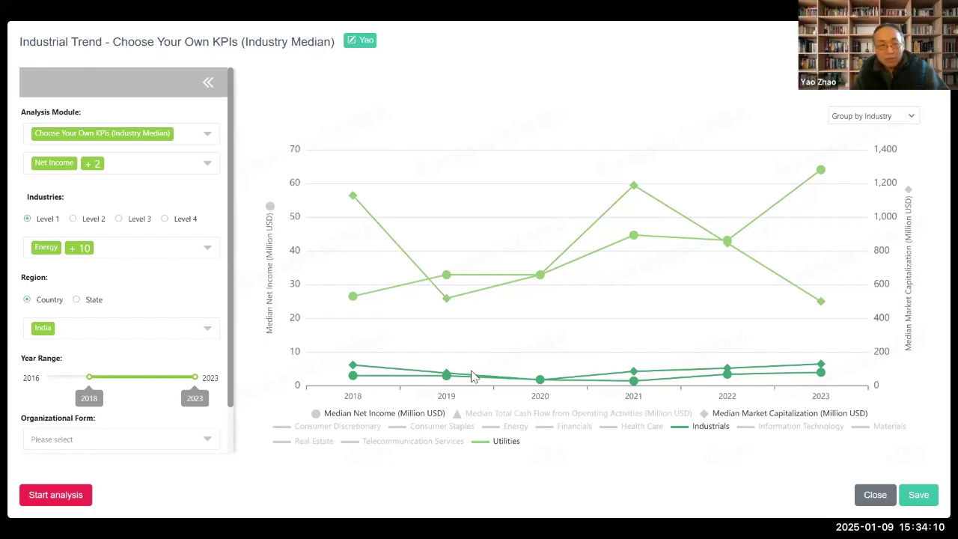
{"action": "key", "text": "Escape"}
{"action": "scroll", "coordinate": [214, 364], "scroll_direction": "down", "scroll_amount": 3}
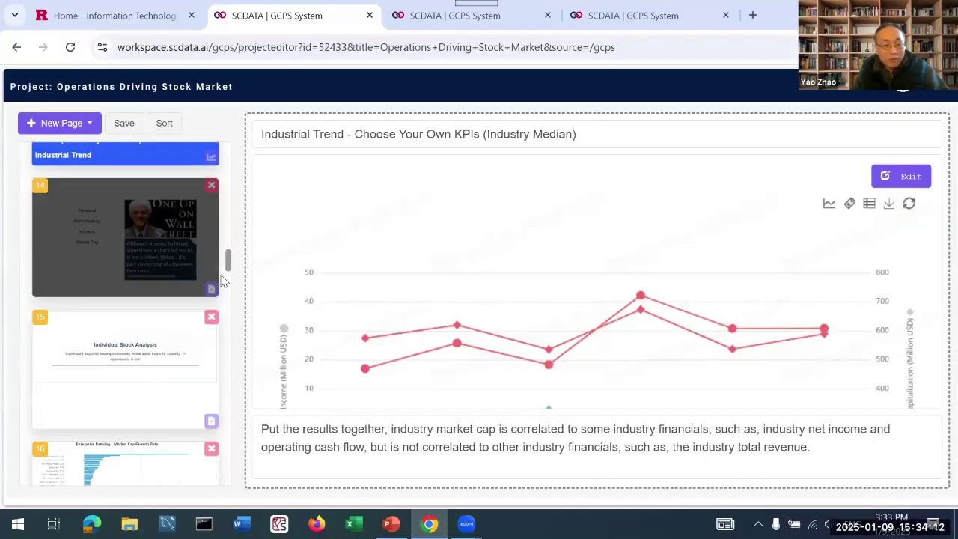
{"action": "left_click", "coordinate": [203, 230]}
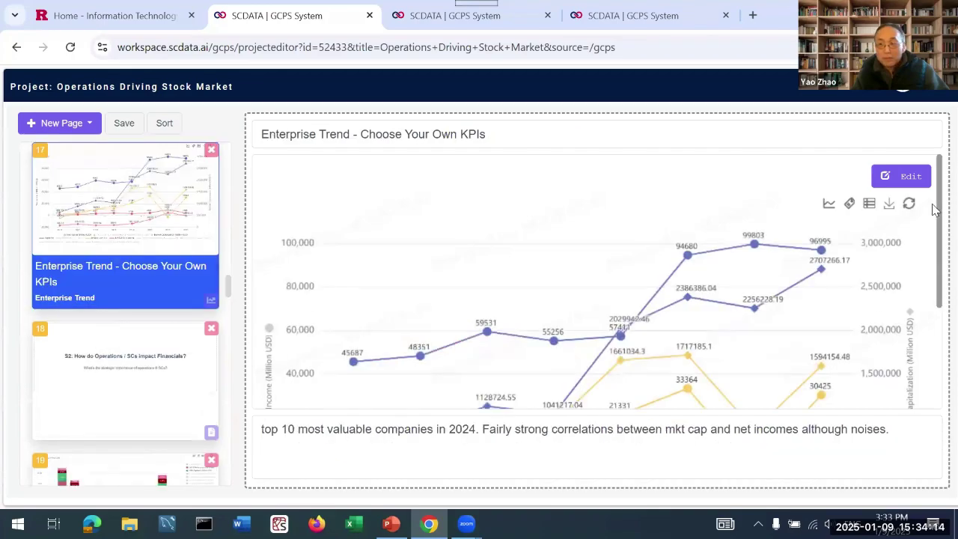
{"action": "left_click", "coordinate": [906, 176]}
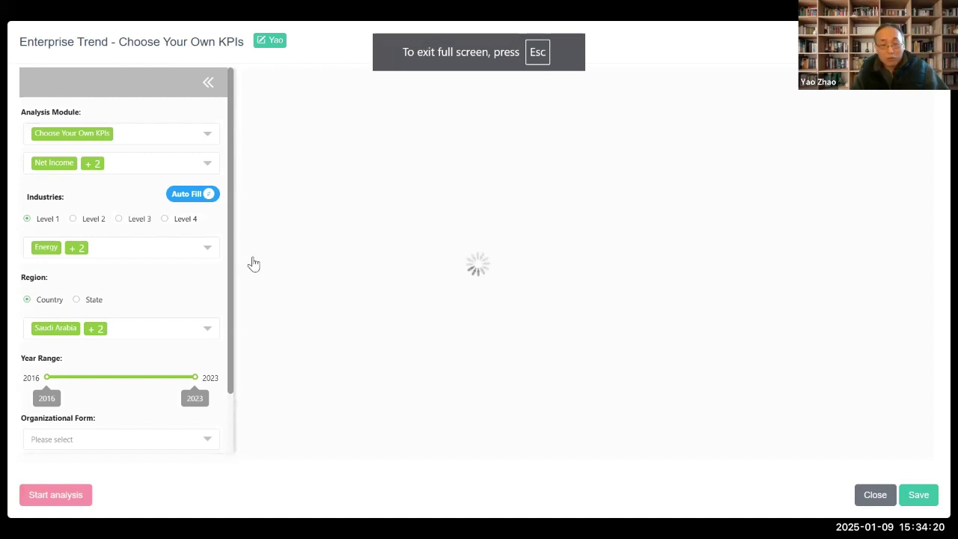
Hide Amazon.com, Inc. and Apple Inc. on the enterprise chart so only NVIDIA Corporation is plotted, with the analysis settings expanded
{"action": "left_click", "coordinate": [208, 82]}
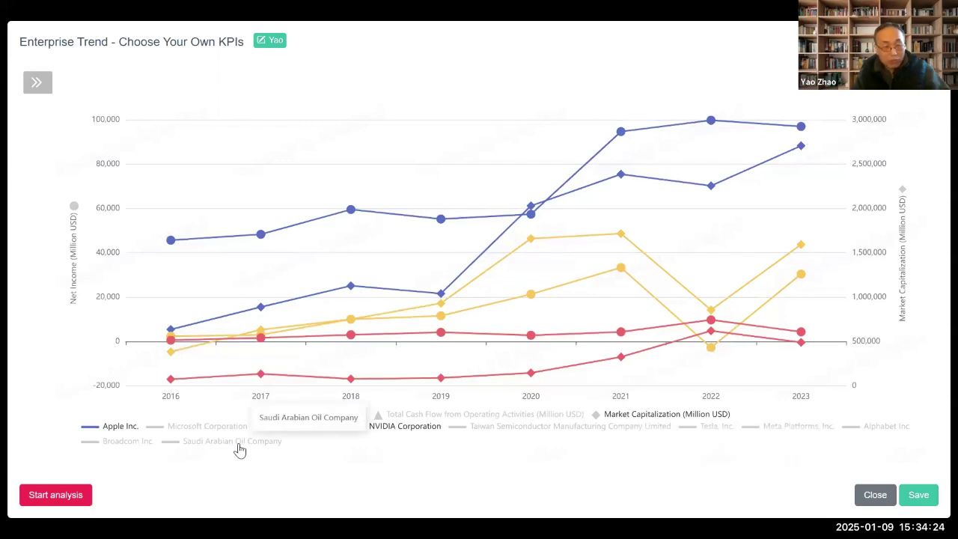
{"action": "left_click", "coordinate": [36, 83]}
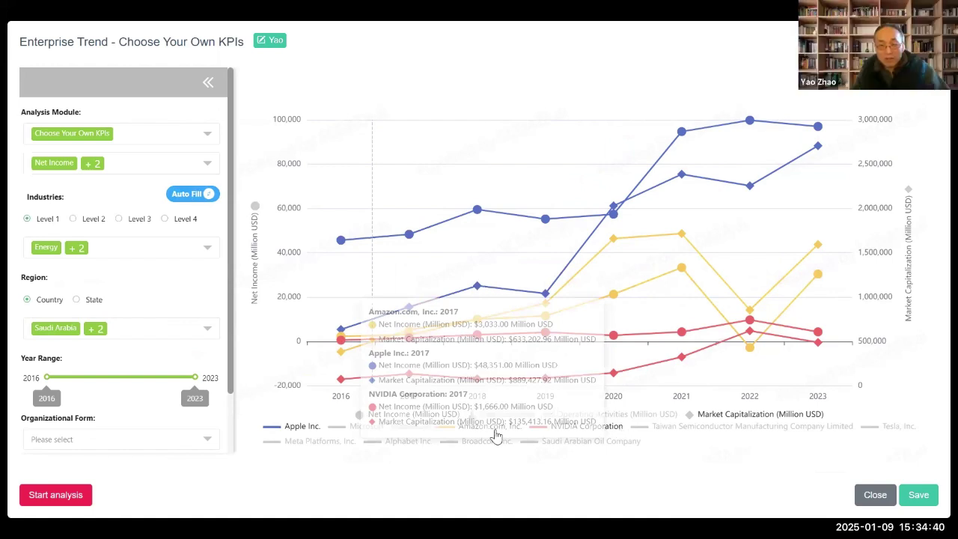
{"action": "left_click", "coordinate": [463, 429]}
{"action": "left_click", "coordinate": [318, 427]}
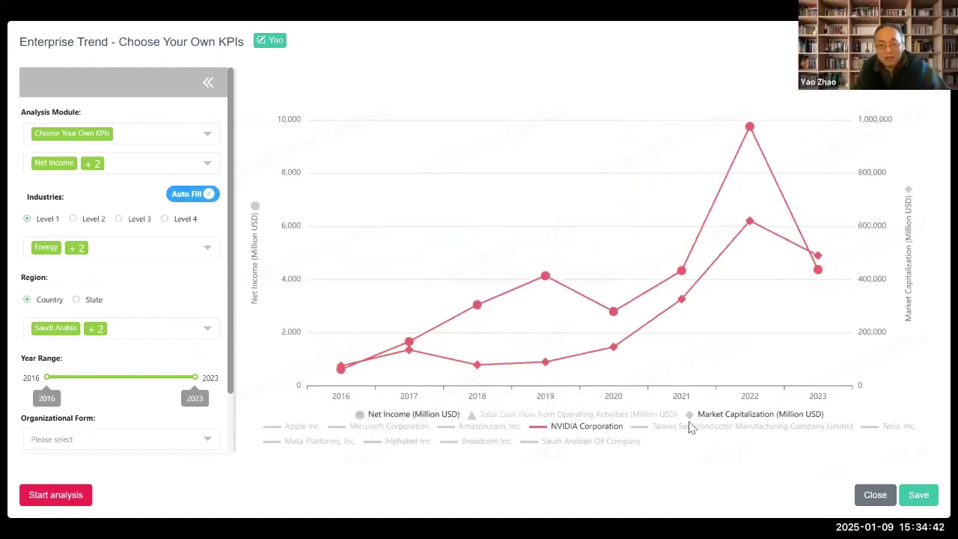
Temporarily show NVIDIA's total cash flow from operating activities, hide it again, and inspect the 2020 values
{"action": "left_click", "coordinate": [556, 418]}
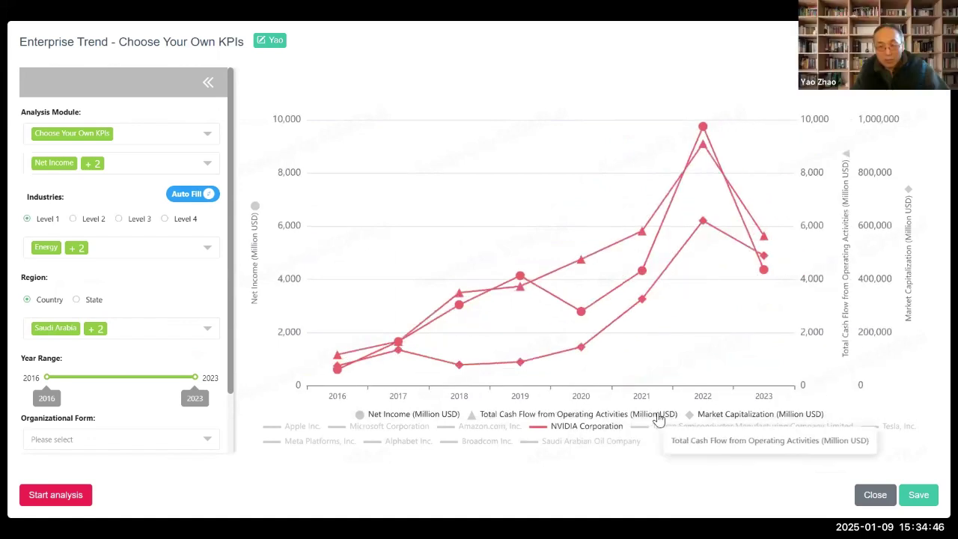
{"action": "left_click", "coordinate": [573, 419]}
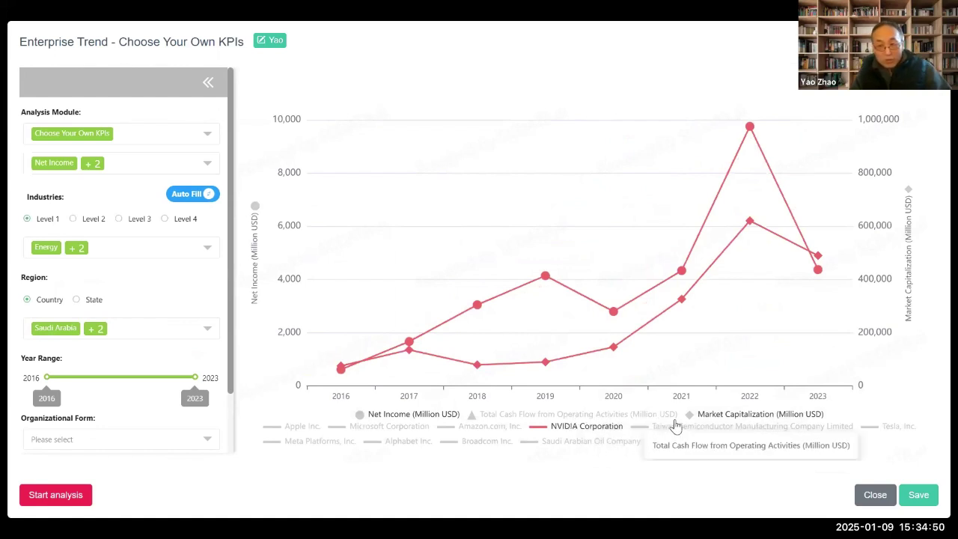
{"action": "mouse_move", "coordinate": [634, 239]}
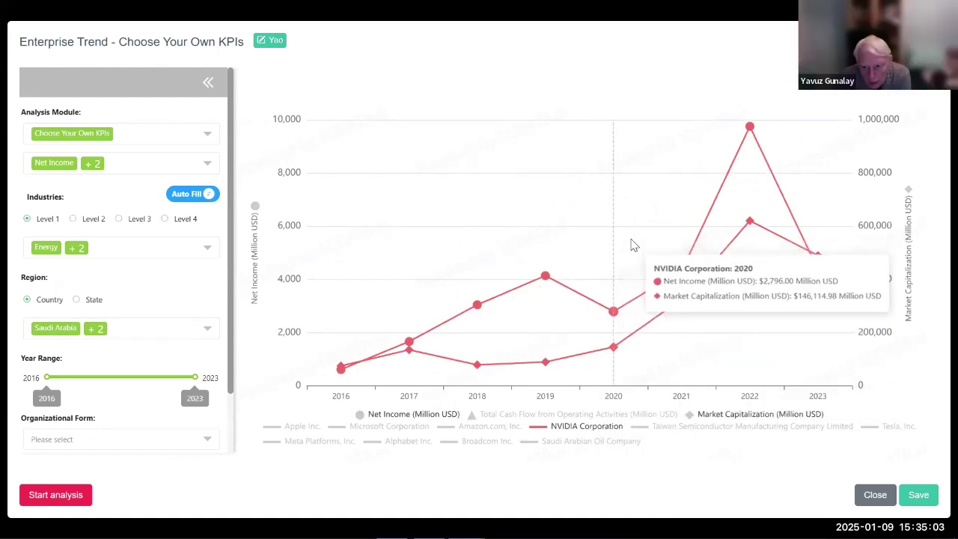
{"action": "left_click", "coordinate": [187, 194]}
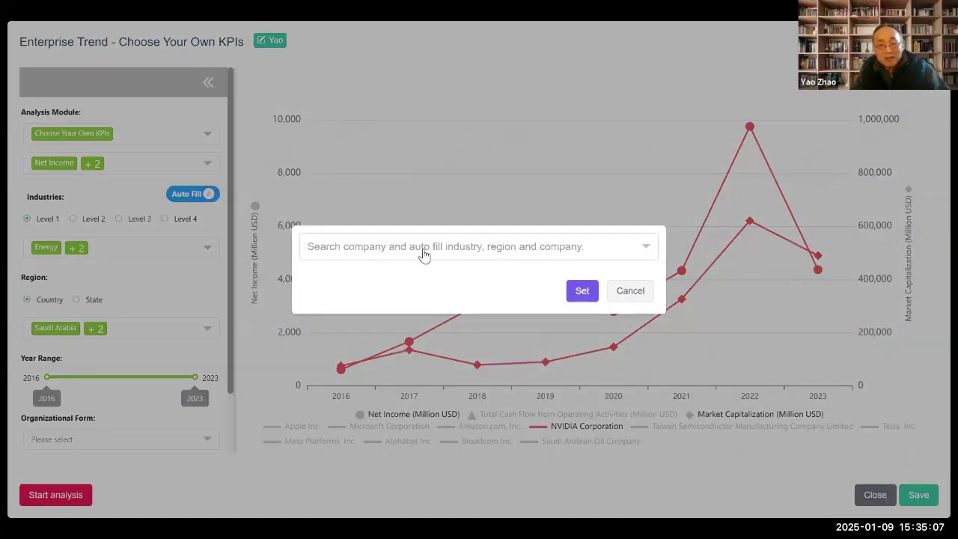
{"action": "left_click", "coordinate": [647, 250]}
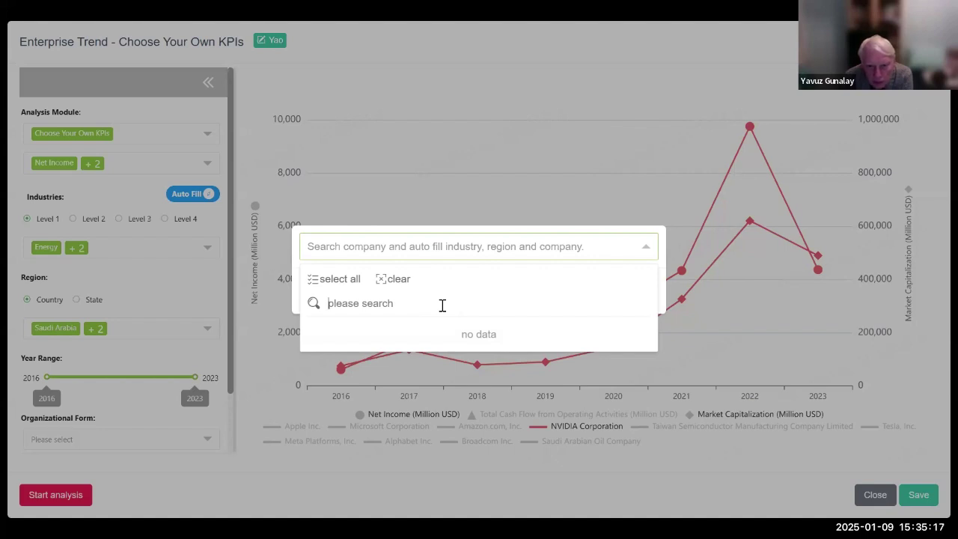
{"action": "type", "text": "apple"}
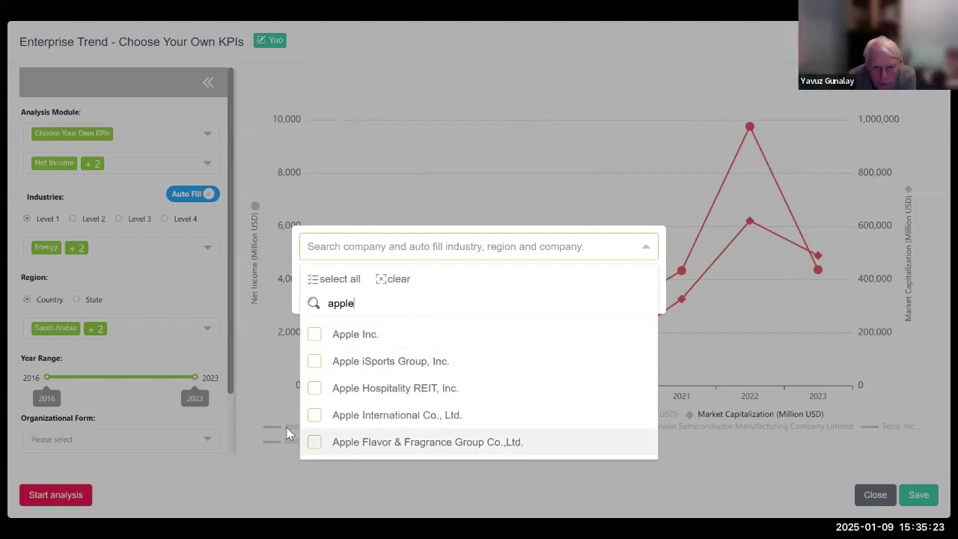
{"action": "left_click", "coordinate": [740, 349]}
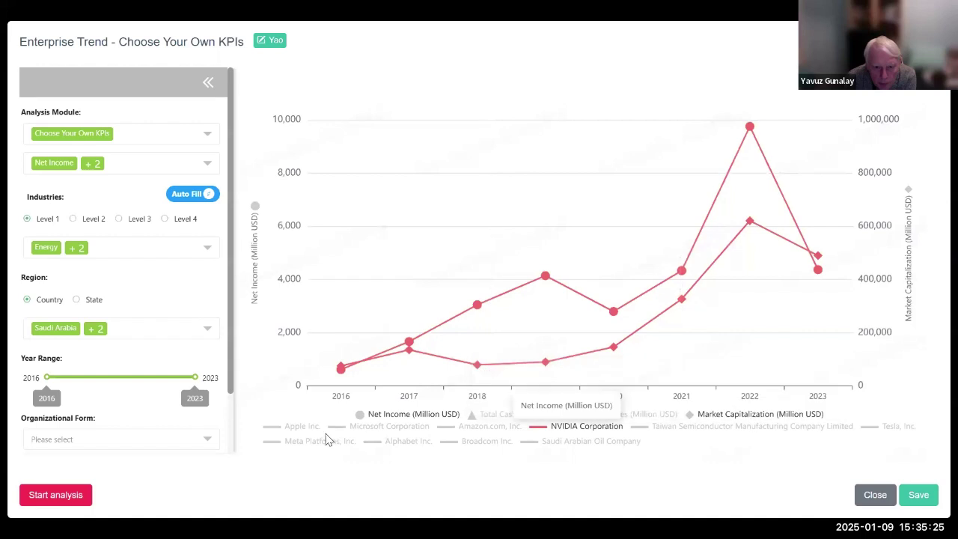
Search for "amd" in Auto Fill and add Advanced Micro Devices, Inc. to the enterprise analysis
{"action": "left_click", "coordinate": [189, 194]}
{"action": "left_click", "coordinate": [387, 252]}
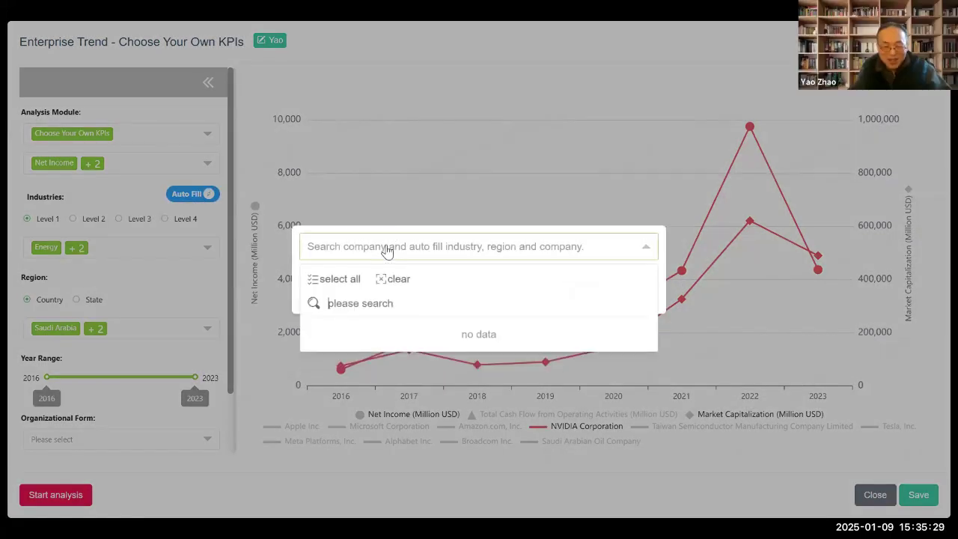
{"action": "type", "text": "amd"}
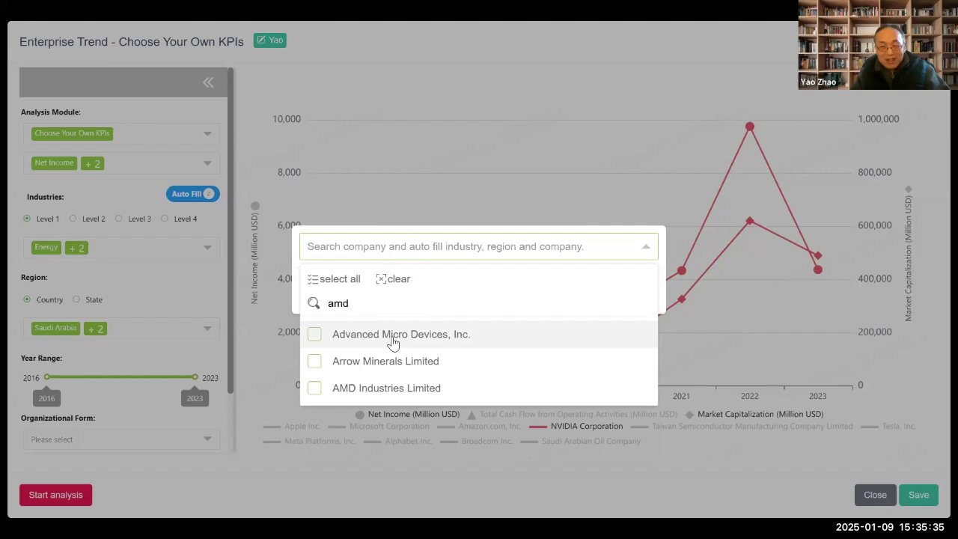
{"action": "left_click", "coordinate": [393, 335]}
{"action": "left_click", "coordinate": [575, 295]}
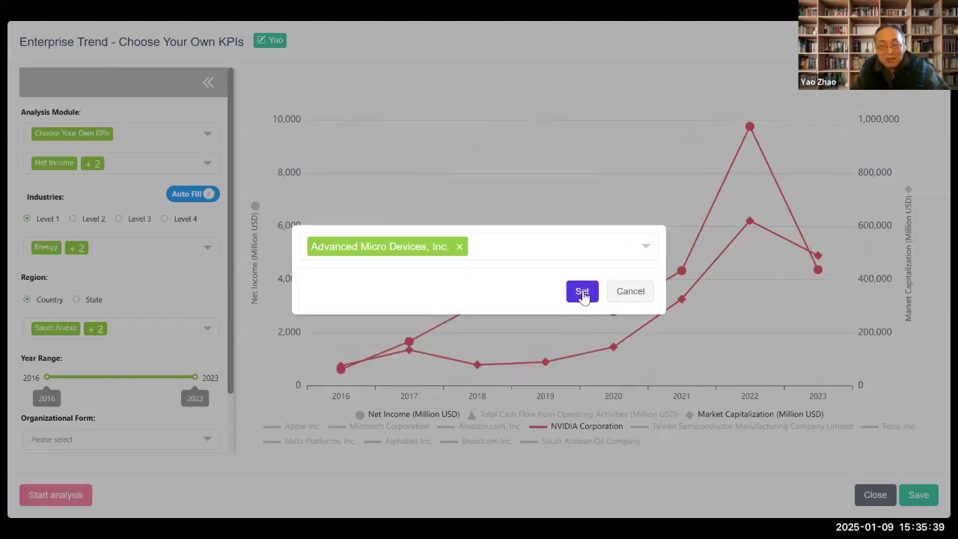
{"action": "left_click", "coordinate": [583, 292]}
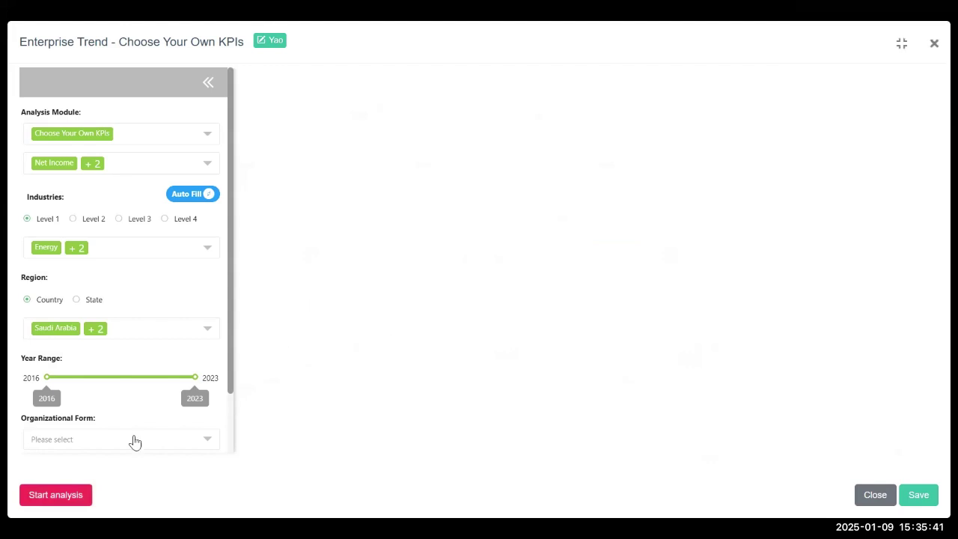
Try running the enterprise analysis, dismiss the company-limit message, and clear all companies from the Company Filter
{"action": "left_click", "coordinate": [70, 497]}
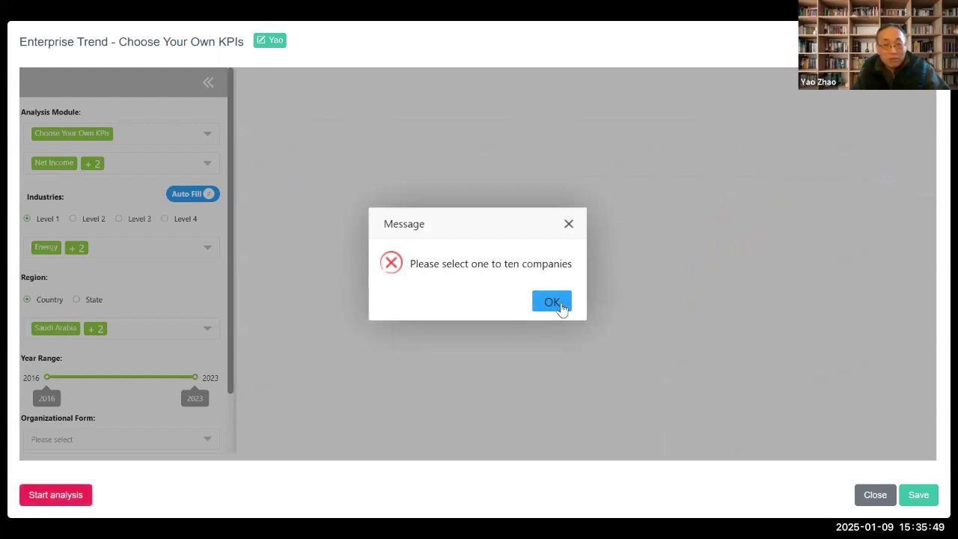
{"action": "left_click", "coordinate": [560, 303]}
{"action": "scroll", "coordinate": [208, 295], "scroll_direction": "down", "scroll_amount": 1}
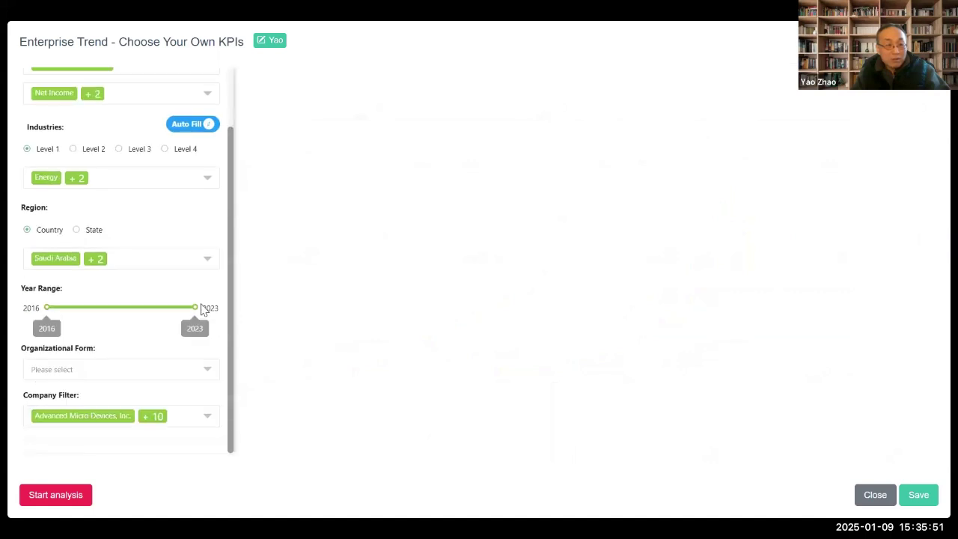
{"action": "left_click", "coordinate": [214, 416]}
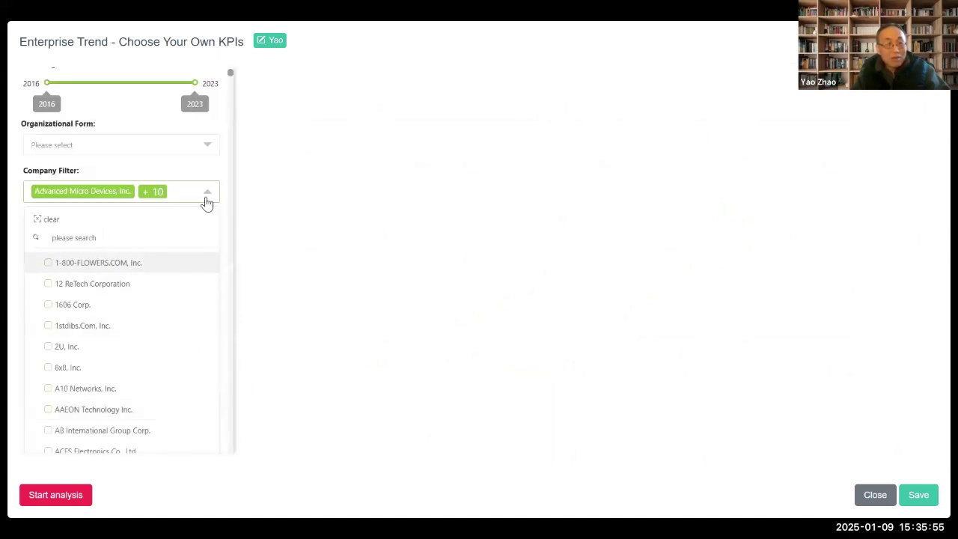
{"action": "scroll", "coordinate": [150, 247], "scroll_direction": "up", "scroll_amount": 2}
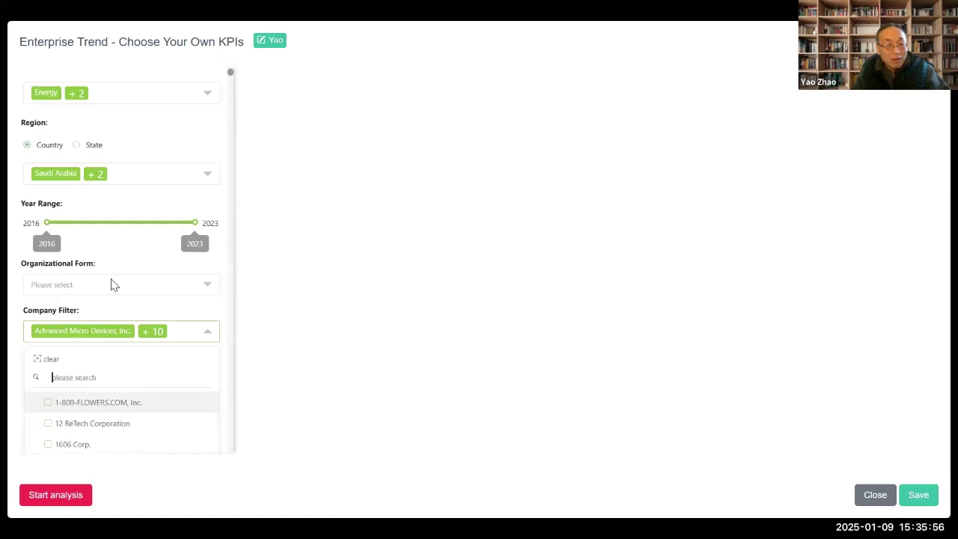
{"action": "left_click", "coordinate": [51, 370]}
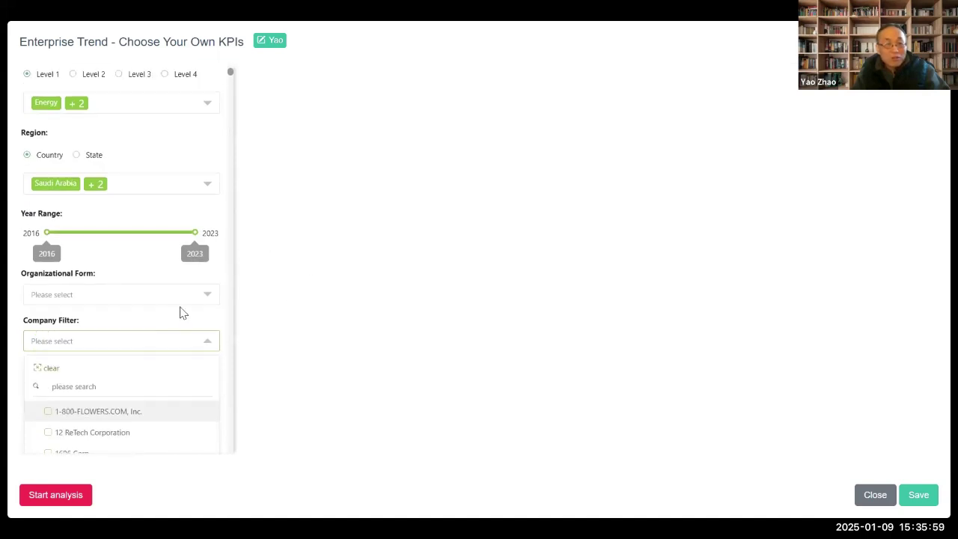
{"action": "left_click", "coordinate": [214, 341]}
{"action": "scroll", "coordinate": [214, 225], "scroll_direction": "up", "scroll_amount": 1}
Use Auto Fill to add Advanced Micro Devices, Inc. and Intel Corporation to the enterprise analysis, and run it
{"action": "left_click", "coordinate": [210, 125]}
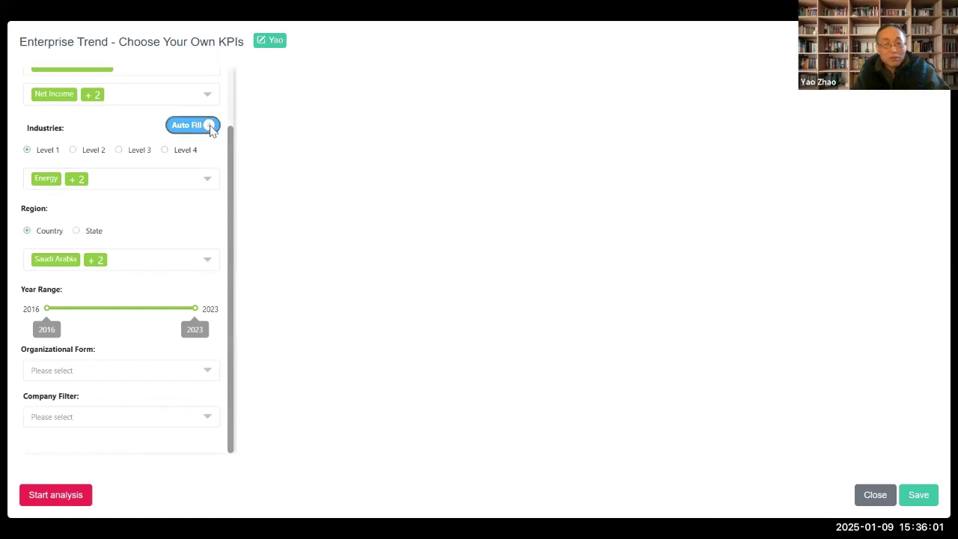
{"action": "left_click", "coordinate": [401, 250]}
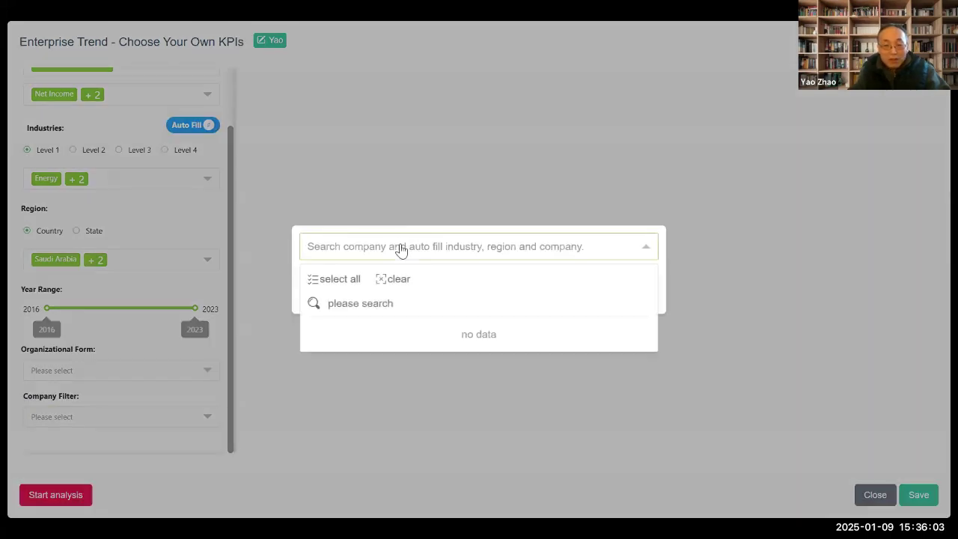
{"action": "type", "text": "amd"}
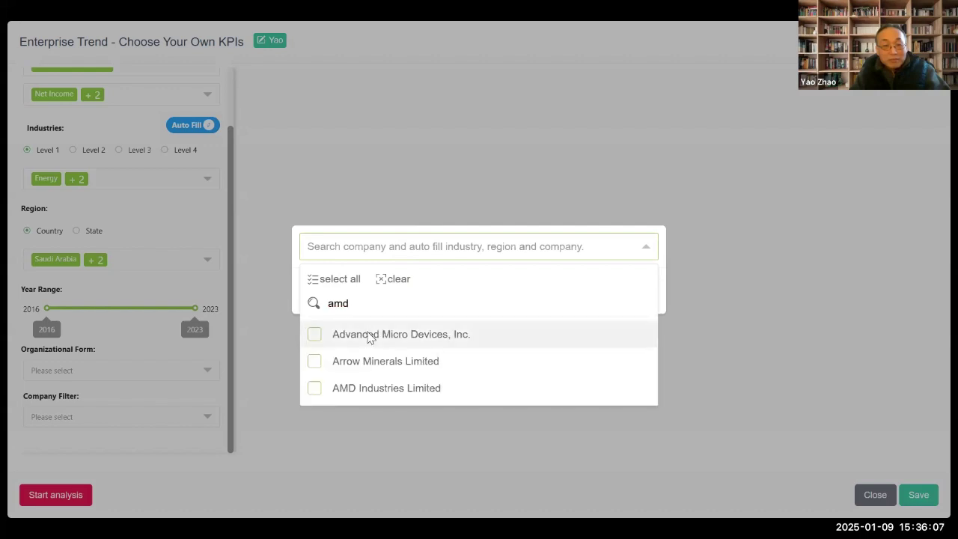
{"action": "left_click", "coordinate": [369, 334]}
{"action": "left_click", "coordinate": [518, 257]}
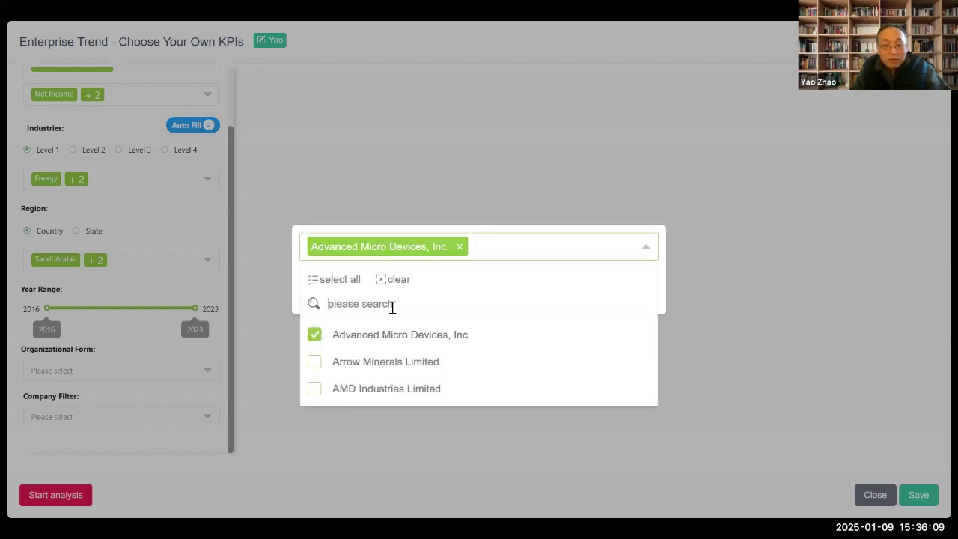
{"action": "type", "text": "intc"}
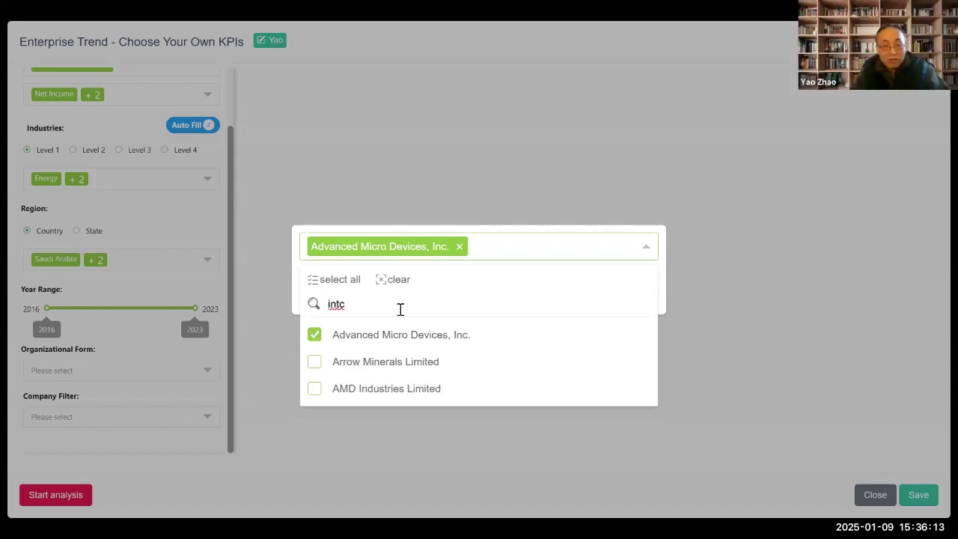
{"action": "left_click", "coordinate": [393, 336]}
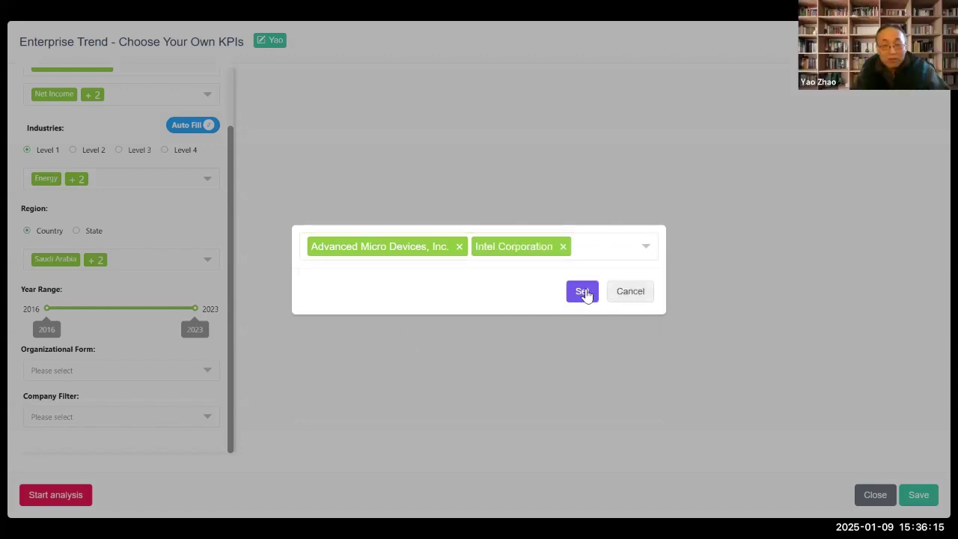
{"action": "left_click", "coordinate": [585, 293]}
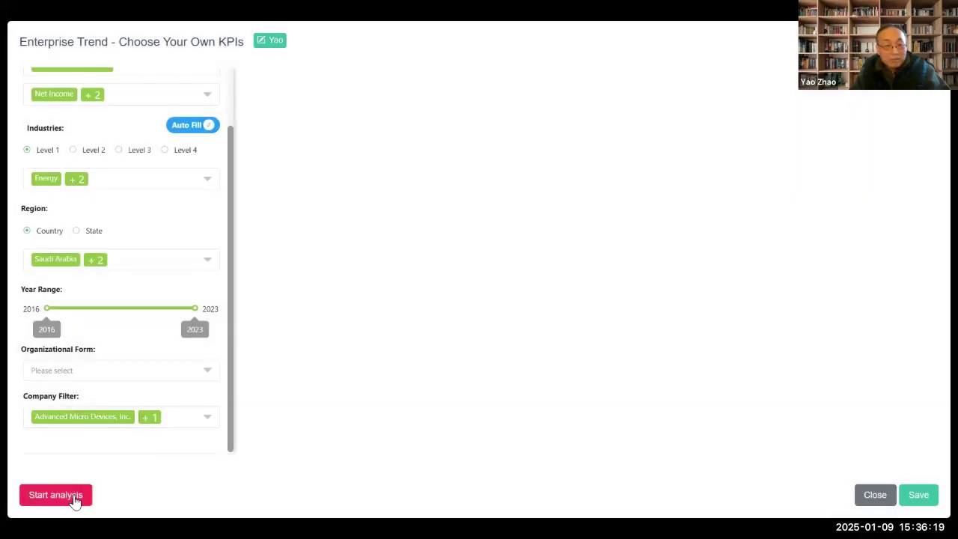
{"action": "left_click", "coordinate": [76, 501]}
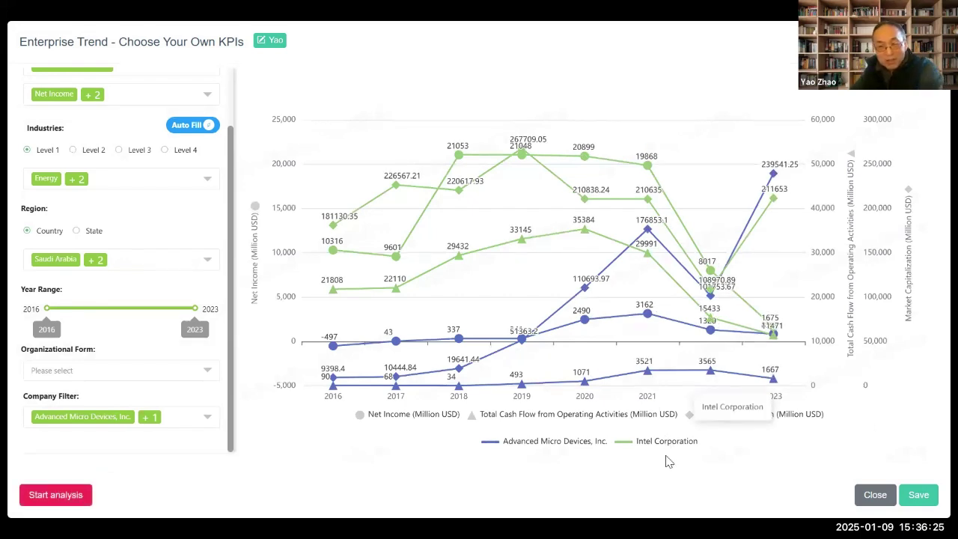
Hide total cash flow from operating activities on the enterprise chart and collapse the analysis settings
{"action": "left_click", "coordinate": [584, 421]}
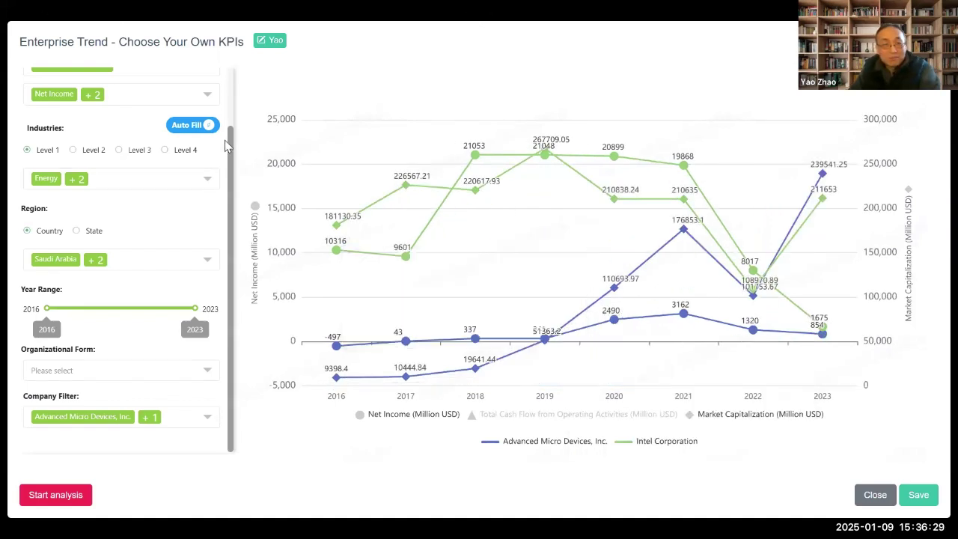
{"action": "left_click_drag", "start_coordinate": [230, 129], "coordinate": [236, 74]}
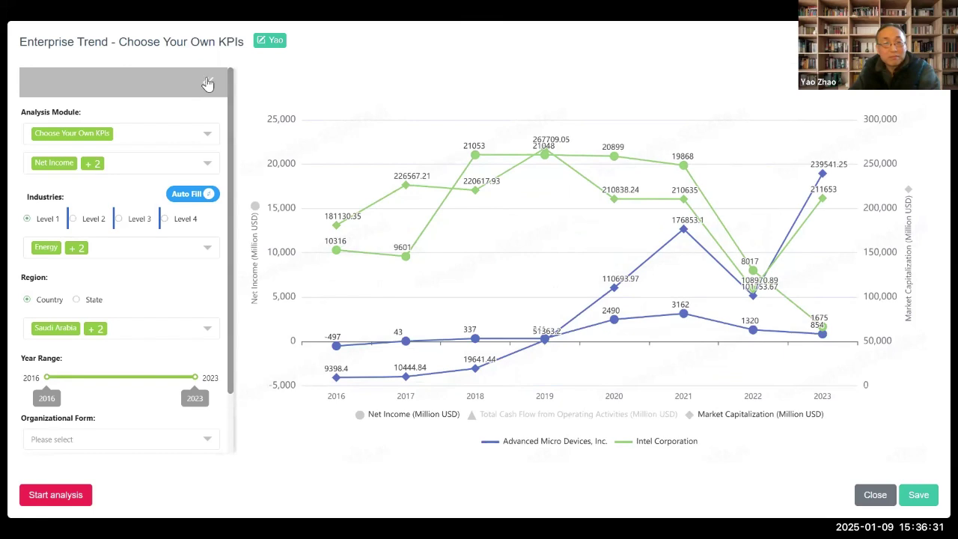
{"action": "left_click", "coordinate": [207, 82]}
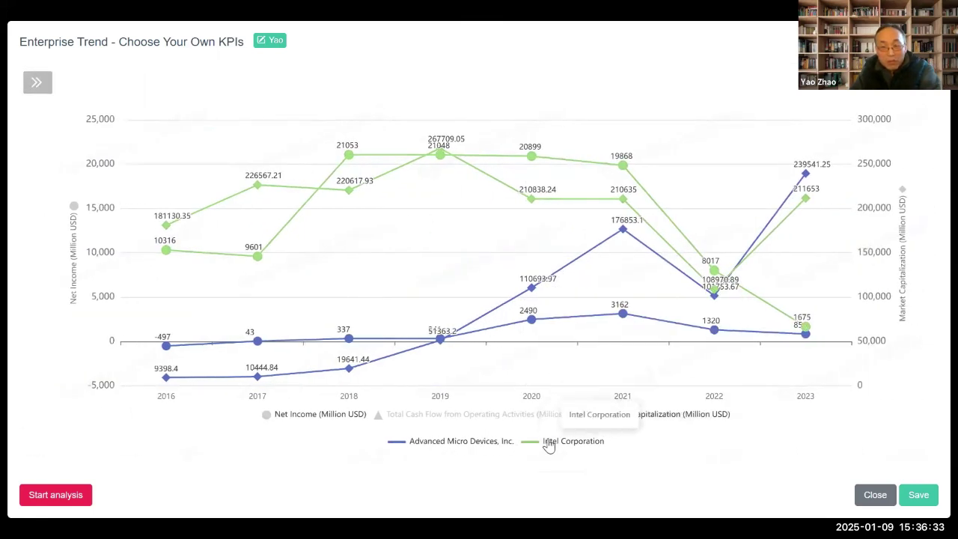
Isolate Advanced Micro Devices, Inc. and Intel Corporation in turn to examine their 2016-2023 net income and market capitalization trends
{"action": "left_click", "coordinate": [549, 443]}
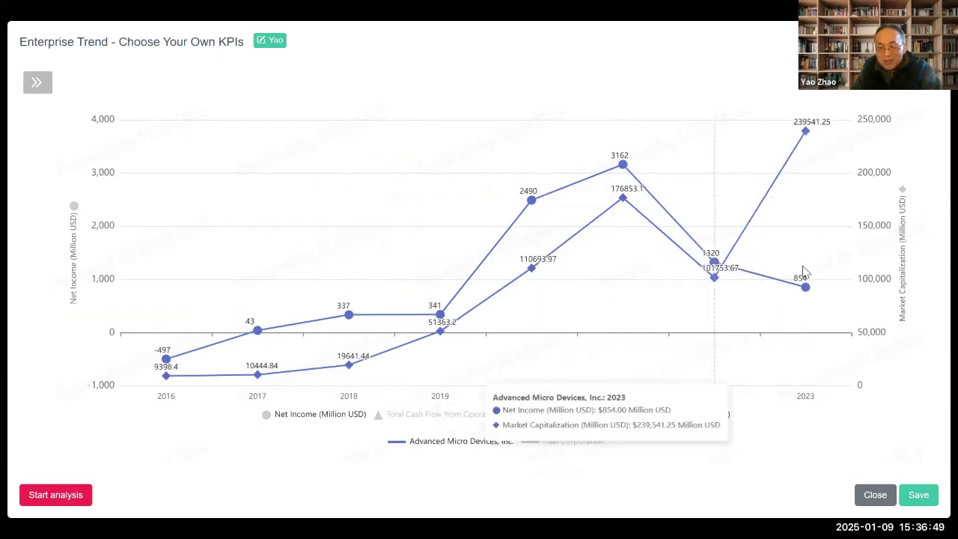
{"action": "left_click", "coordinate": [465, 444]}
{"action": "left_click", "coordinate": [561, 445]}
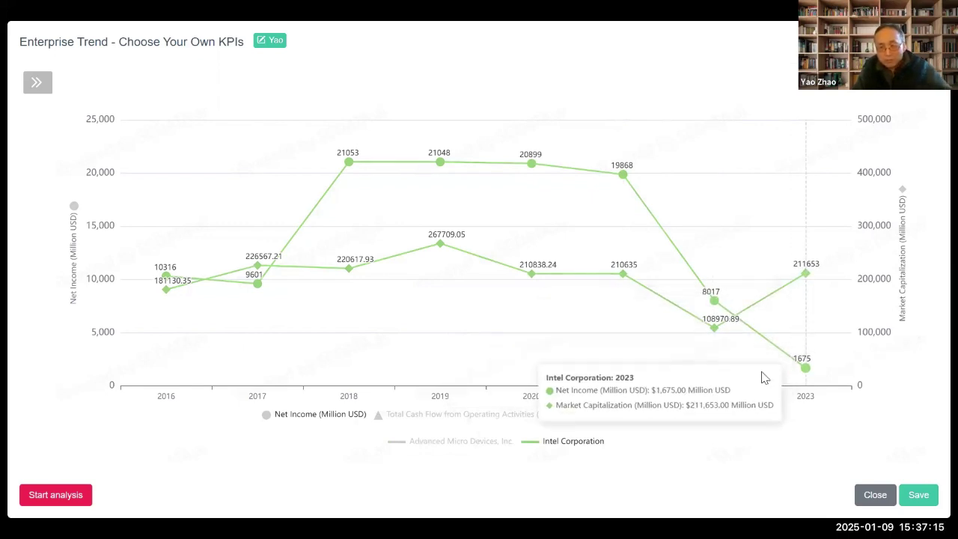
{"action": "left_click", "coordinate": [468, 443]}
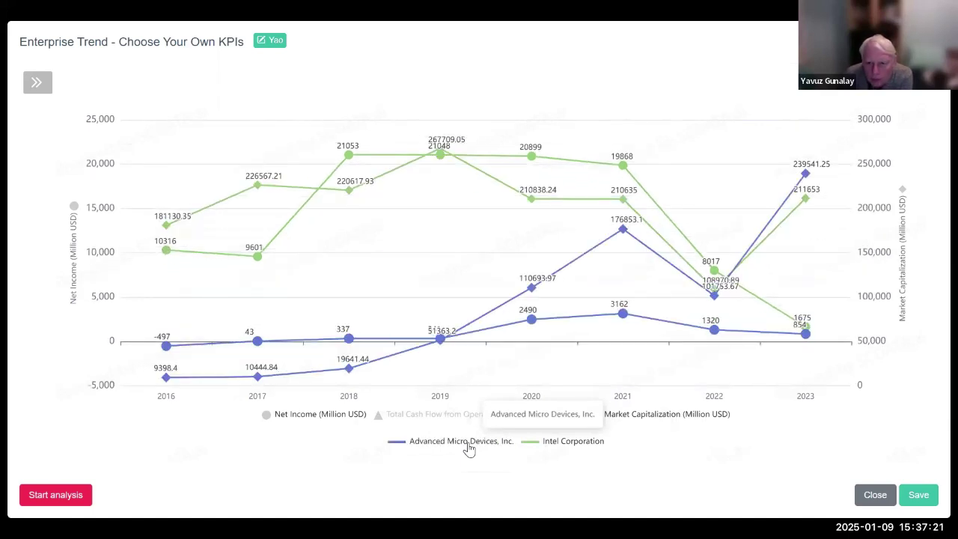
{"action": "left_click", "coordinate": [570, 441]}
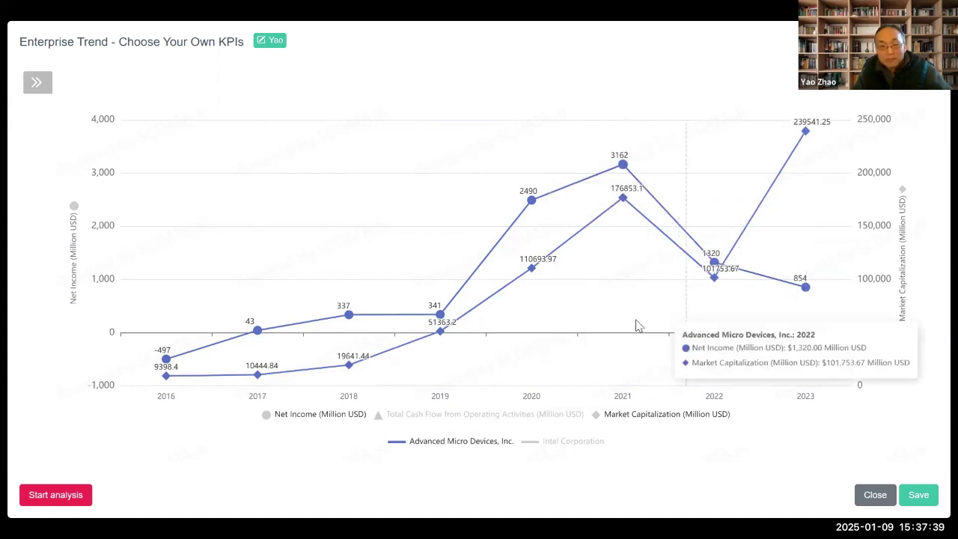
Expand the analysis settings and use Auto Fill to add NIKE, Inc. to the enterprise analysis
{"action": "left_click", "coordinate": [38, 84]}
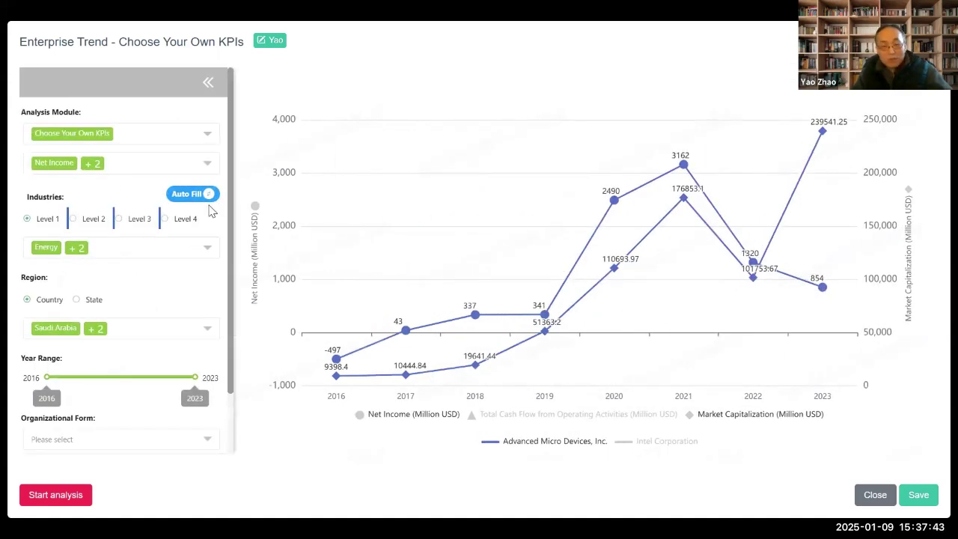
{"action": "left_click", "coordinate": [197, 196]}
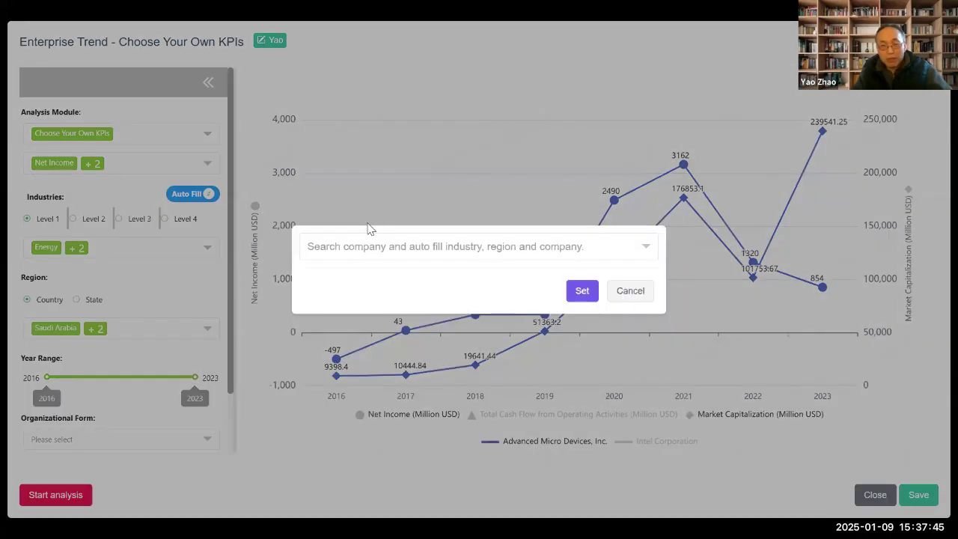
{"action": "left_click", "coordinate": [630, 292]}
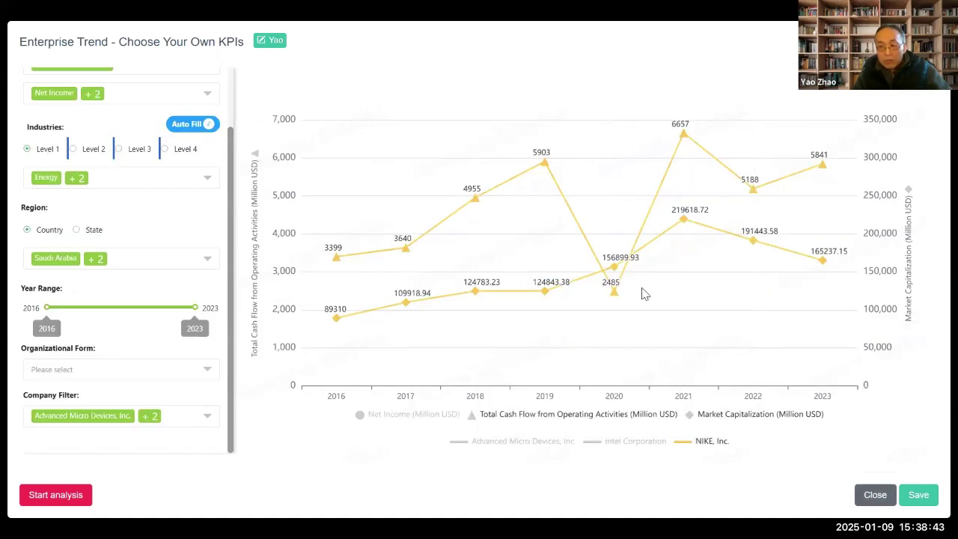
Close the enterprise chart editor without saving and open page 31, Value Driver Analysis - AMZN: Price Regression Model (PRM), for editing
{"action": "left_click", "coordinate": [880, 500]}
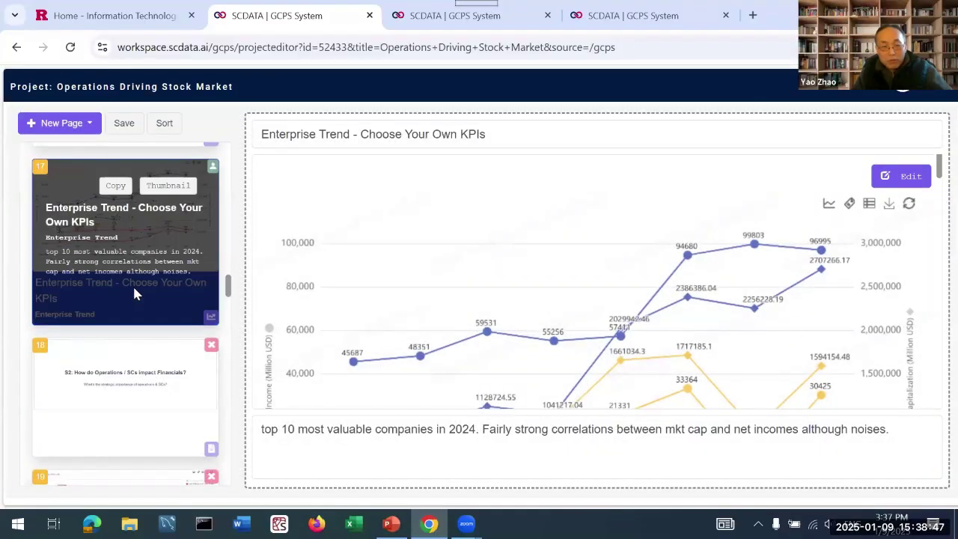
{"action": "scroll", "coordinate": [134, 296], "scroll_direction": "down", "scroll_amount": 5}
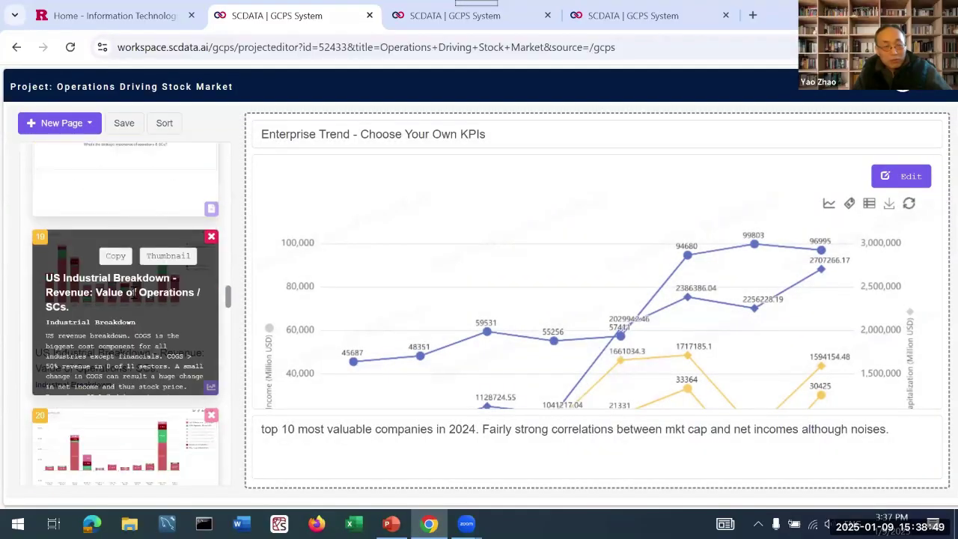
{"action": "scroll", "coordinate": [133, 301], "scroll_direction": "down", "scroll_amount": 1}
{"action": "left_click_drag", "start_coordinate": [223, 307], "coordinate": [229, 404]}
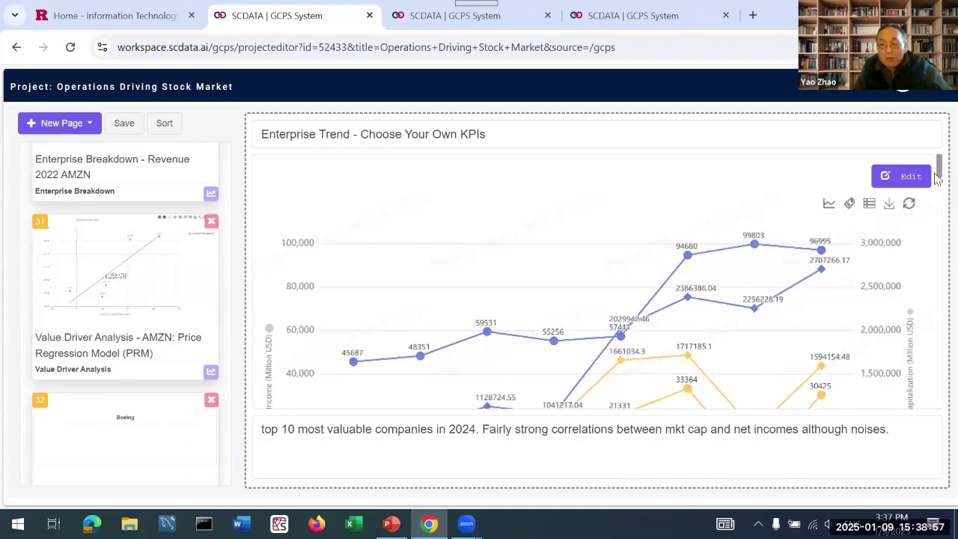
{"action": "left_click", "coordinate": [889, 182]}
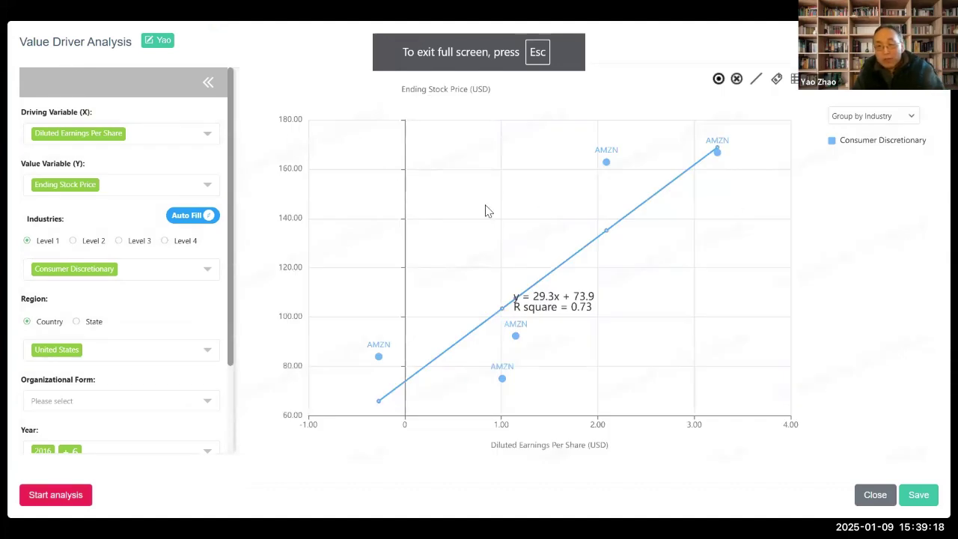
Turn off the SP500 Companies restriction and clear Amazon.com, Inc. from the value driver analysis's Company Filter
{"action": "mouse_move", "coordinate": [608, 171]}
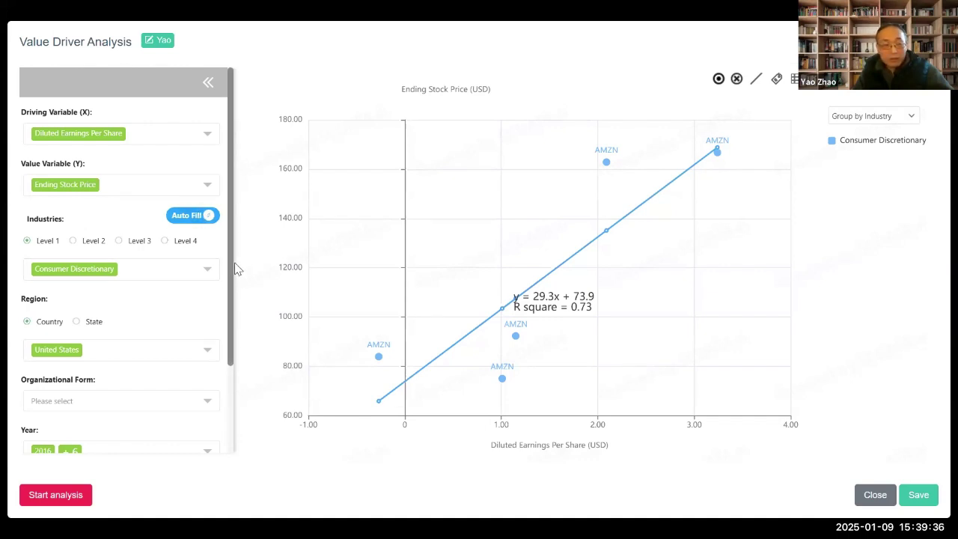
{"action": "scroll", "coordinate": [228, 338], "scroll_direction": "down", "scroll_amount": 3}
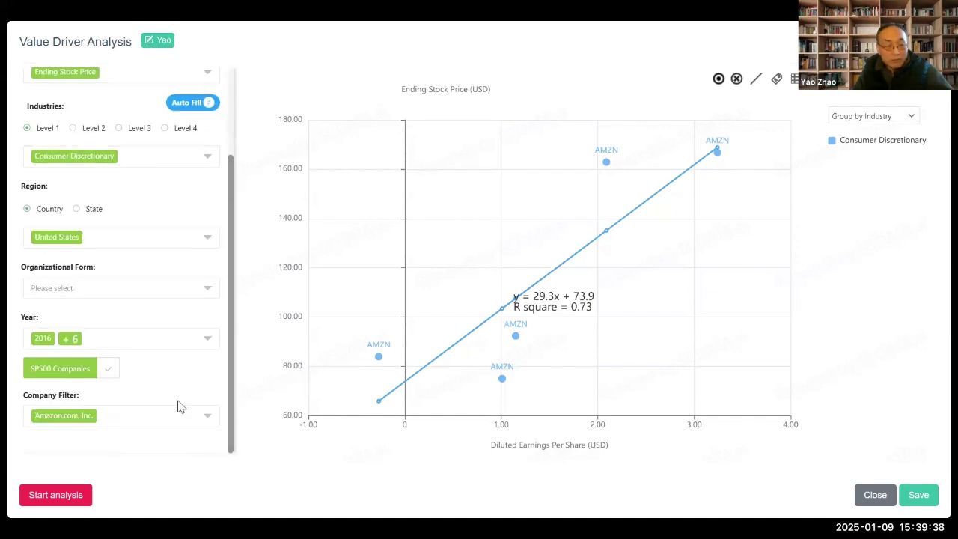
{"action": "left_click", "coordinate": [88, 370]}
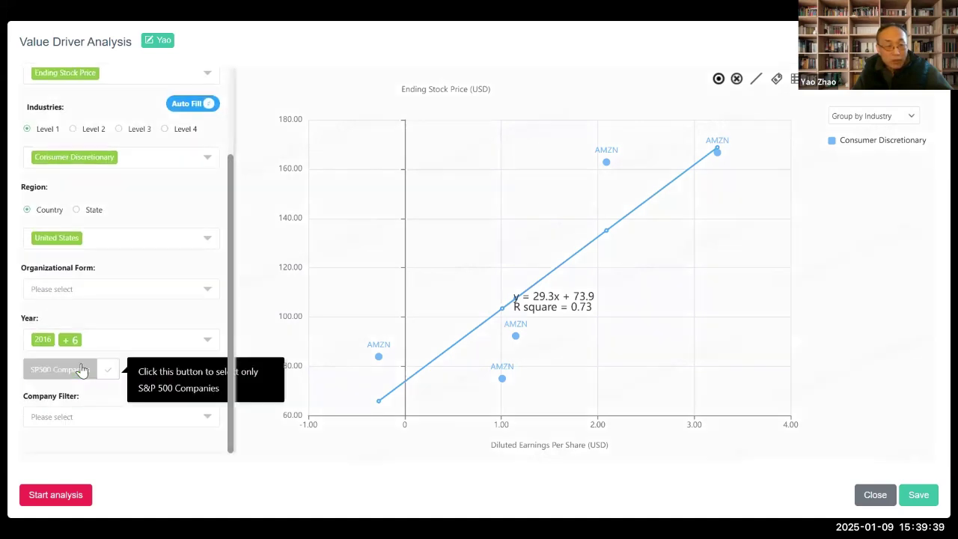
{"action": "left_click", "coordinate": [197, 424]}
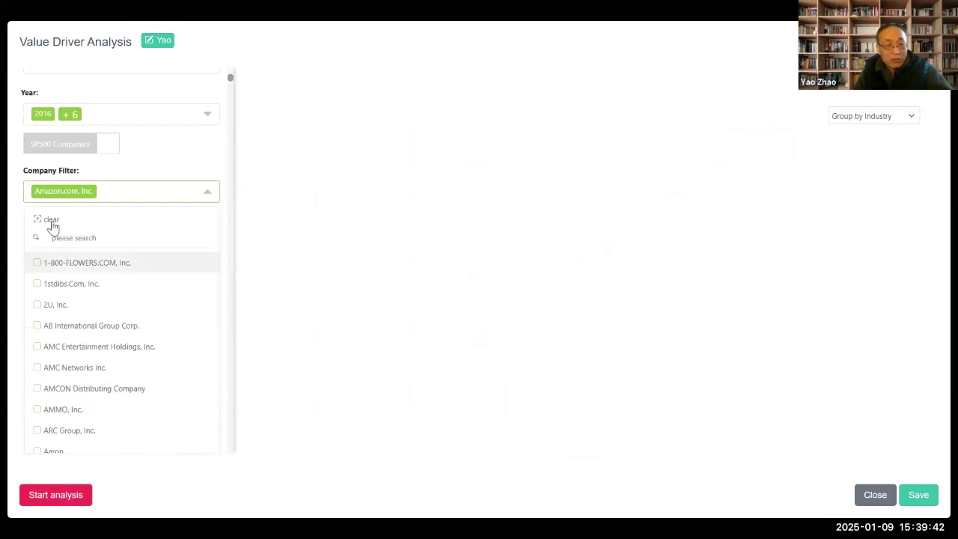
{"action": "left_click", "coordinate": [51, 219]}
{"action": "left_click", "coordinate": [259, 240]}
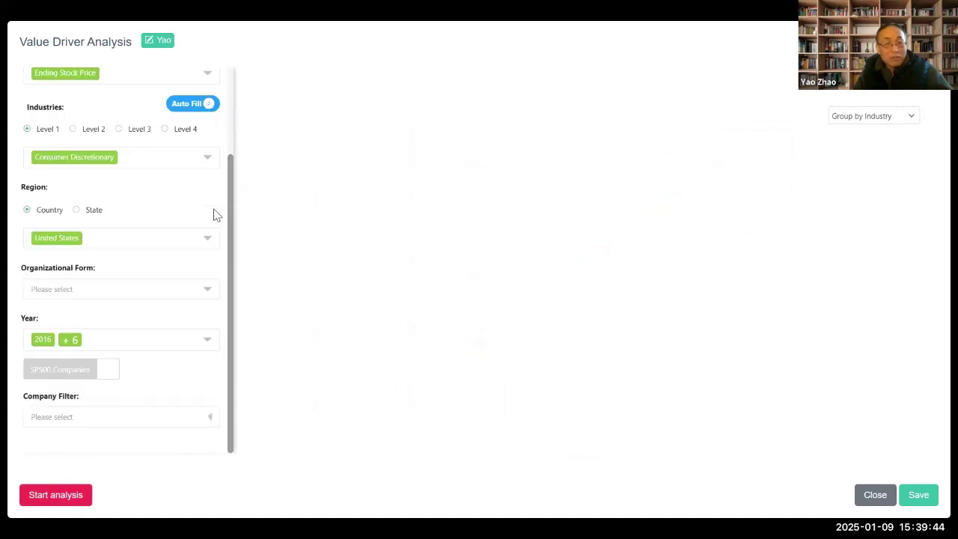
Use Auto Fill to apply Pfizer Inc. to the value driver analysis and run the stock price regression
{"action": "left_click", "coordinate": [187, 108]}
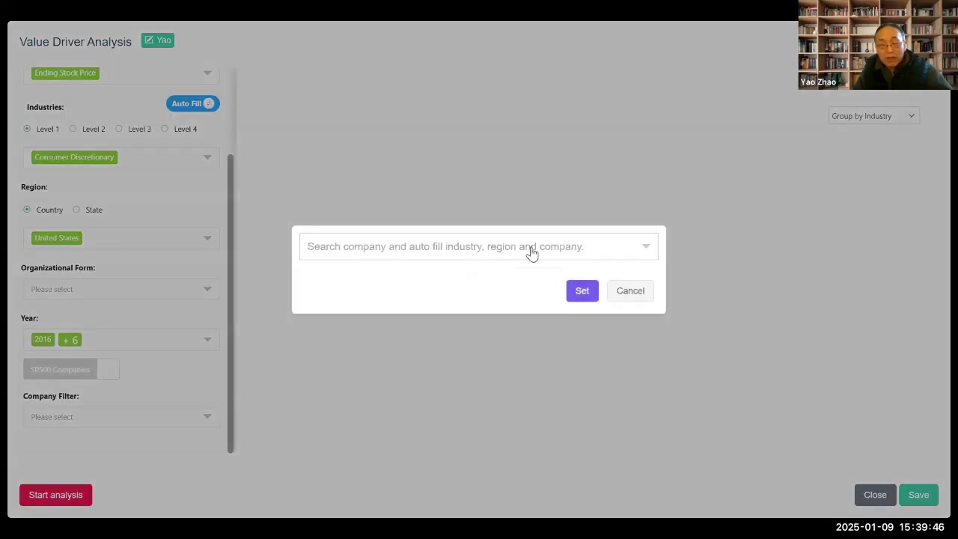
{"action": "left_click", "coordinate": [530, 248]}
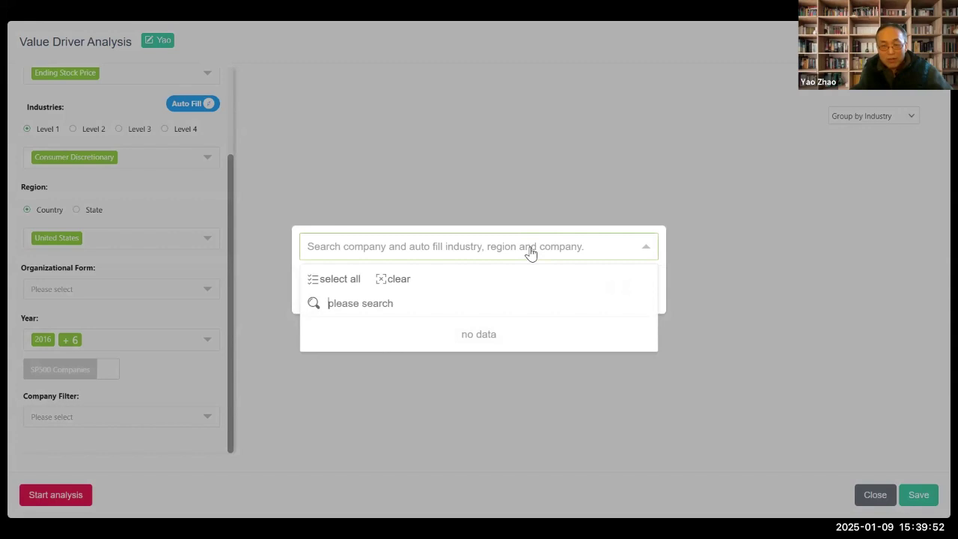
{"action": "type", "text": "pfe"}
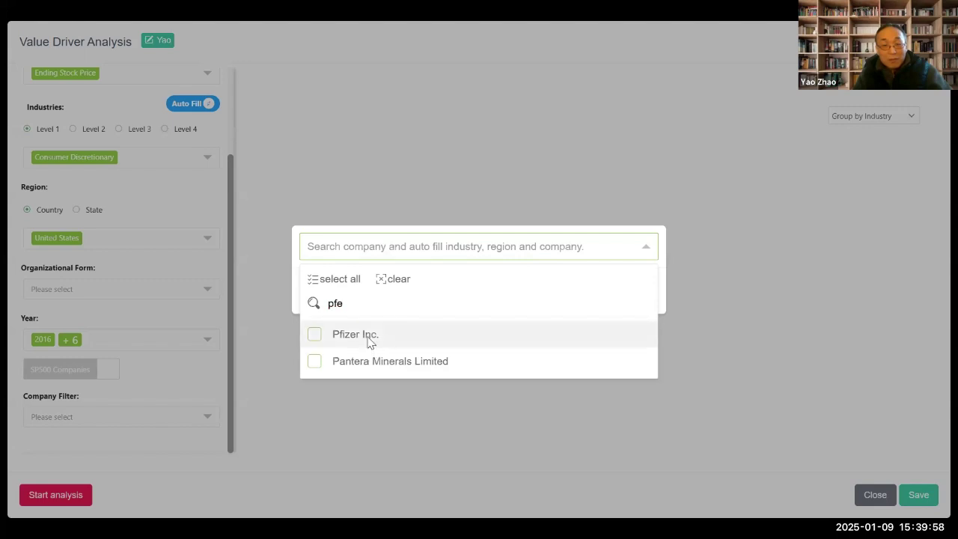
{"action": "left_click", "coordinate": [367, 338]}
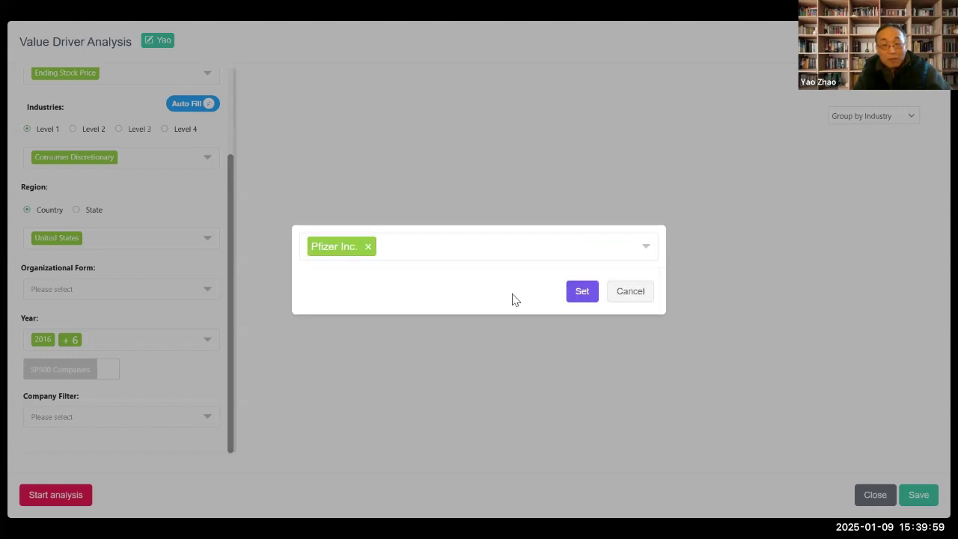
{"action": "left_click", "coordinate": [583, 293]}
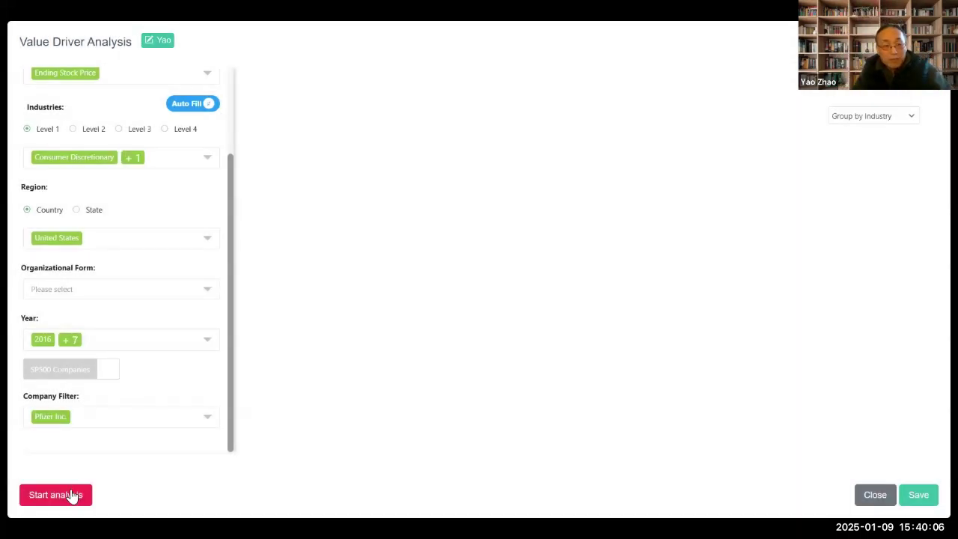
{"action": "left_click", "coordinate": [72, 496]}
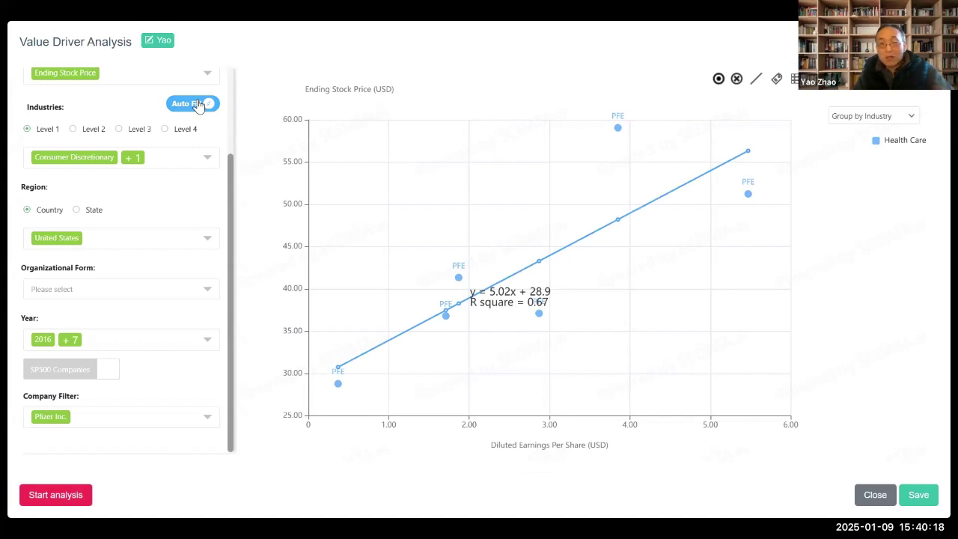
Clear Pfizer Inc. from the value driver analysis's Company Filter
{"action": "left_click", "coordinate": [154, 417]}
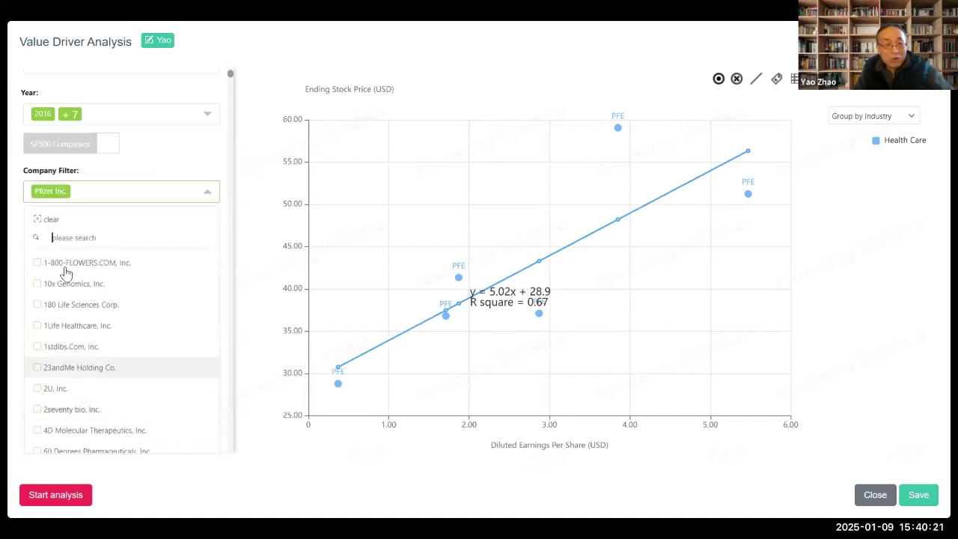
{"action": "left_click", "coordinate": [50, 222]}
{"action": "scroll", "coordinate": [201, 145], "scroll_direction": "up", "scroll_amount": 3}
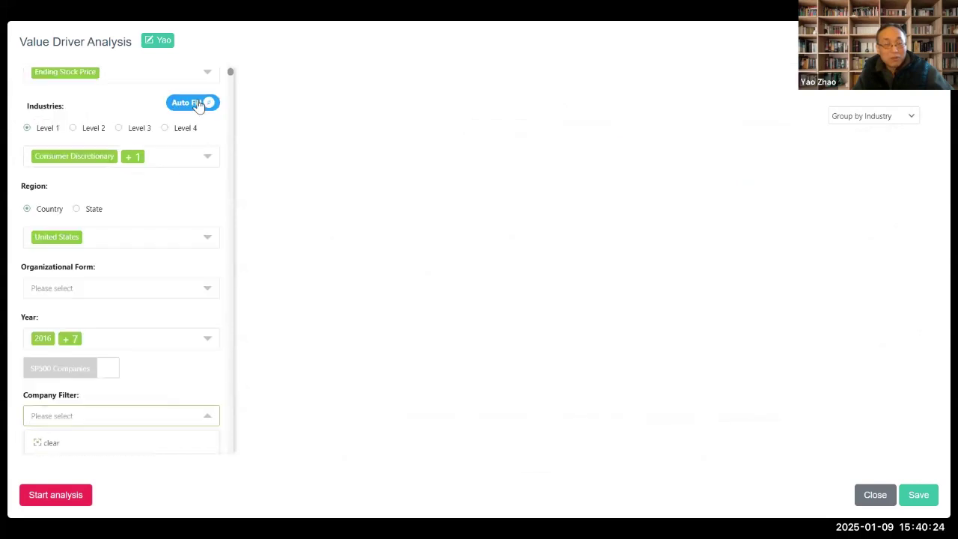
Use Auto Fill to apply Intel Corporation to the value driver analysis and run its stock price regression
{"action": "left_click", "coordinate": [199, 105]}
{"action": "left_click", "coordinate": [477, 249]}
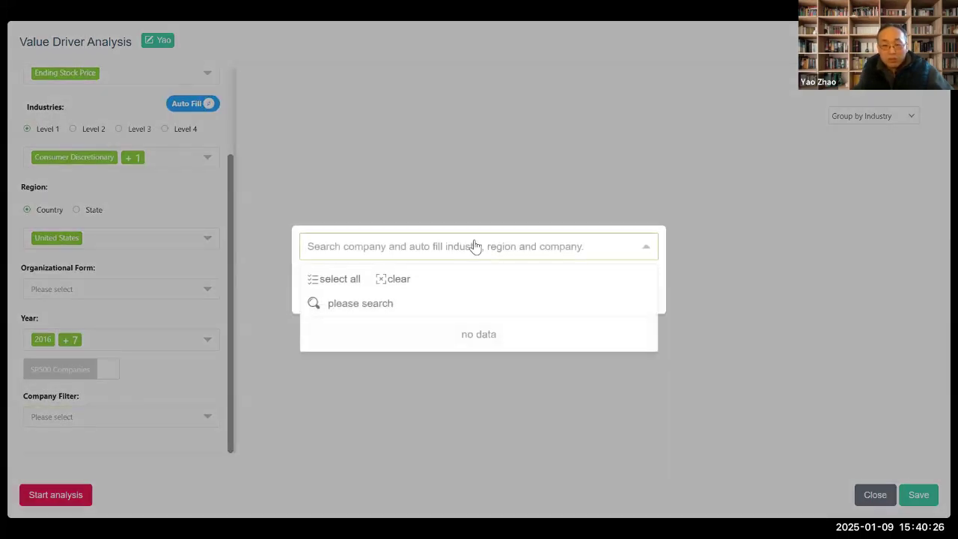
{"action": "type", "text": "intc"}
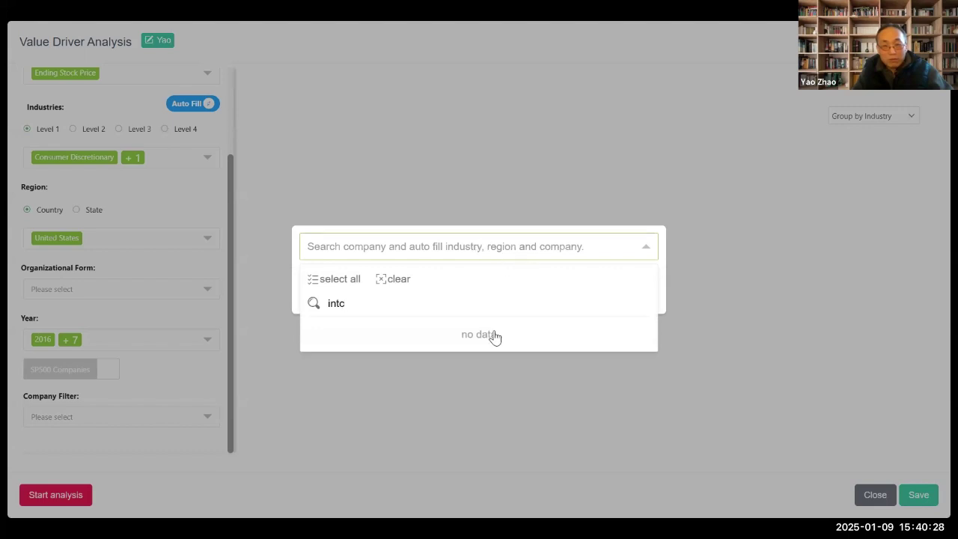
{"action": "left_click", "coordinate": [388, 334]}
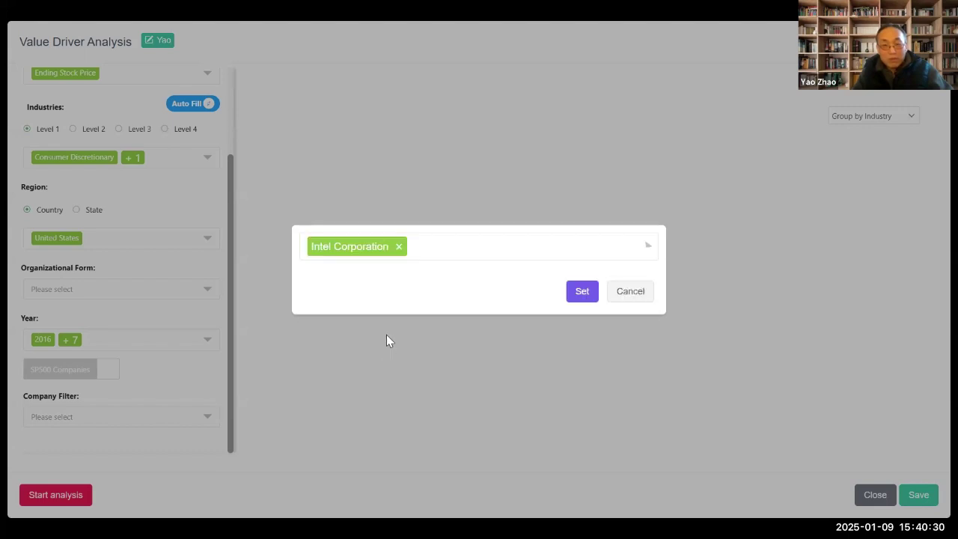
{"action": "left_click", "coordinate": [583, 293]}
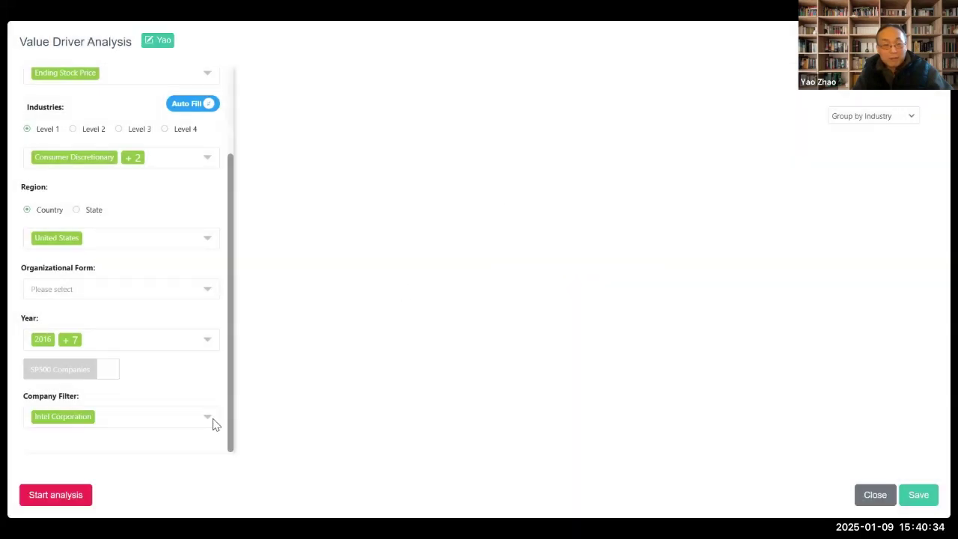
{"action": "left_click", "coordinate": [75, 497]}
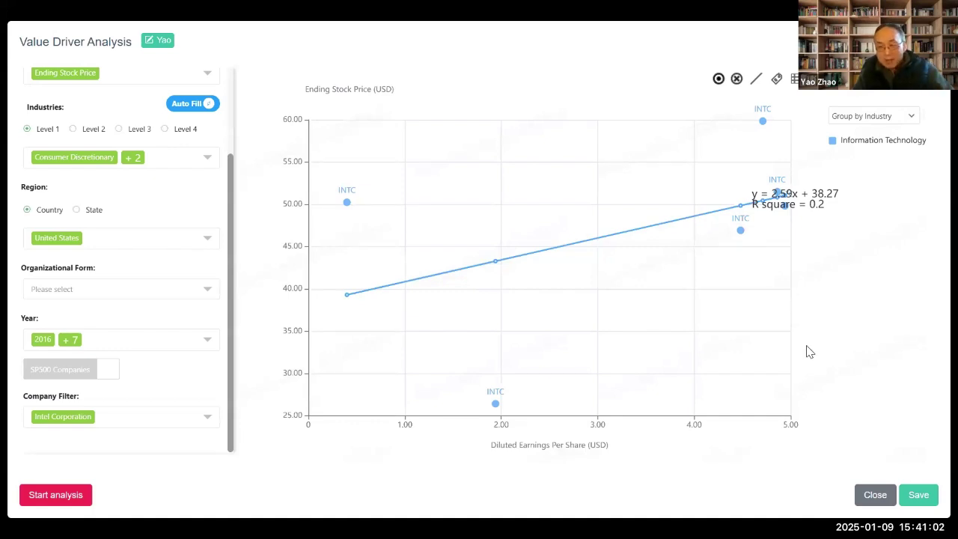
Close the value driver analysis editor without saving and switch to the webinar presentation in PowerPoint
{"action": "left_click", "coordinate": [876, 495]}
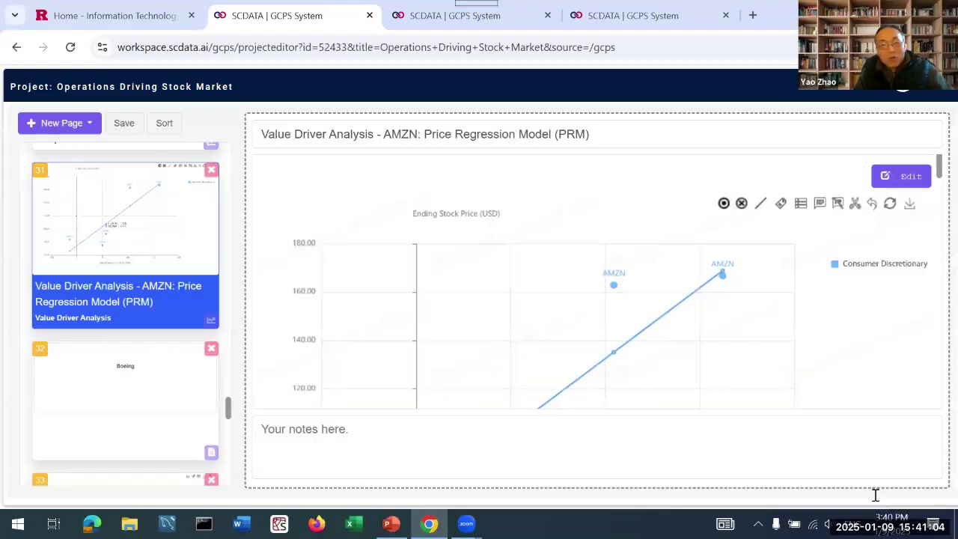
{"action": "left_click", "coordinate": [391, 523]}
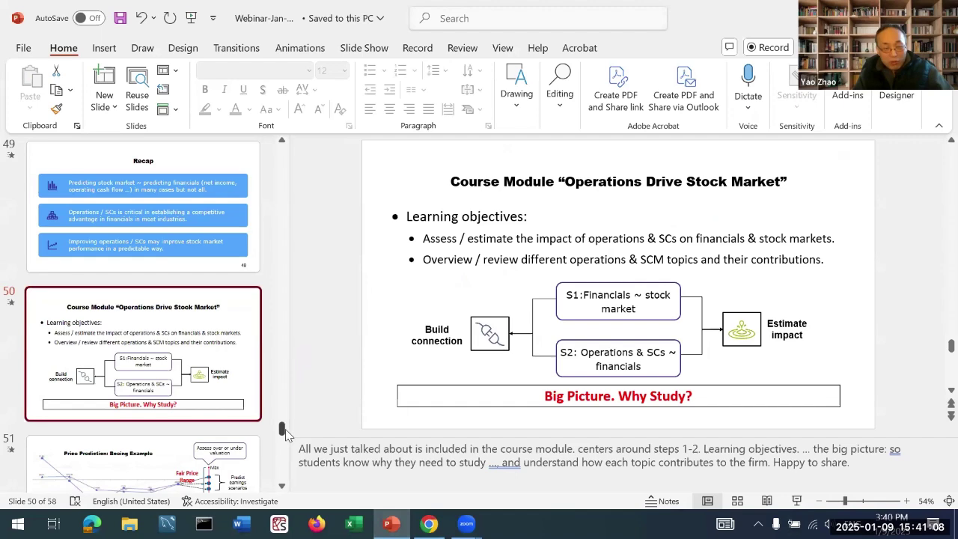
Select slide 51, Price Prediction: Boeing Example, and start the slide show from it
{"action": "mouse_move", "coordinate": [282, 430]}
{"action": "left_mouse_down"}
{"action": "mouse_move", "coordinate": [282, 445]}
{"action": "mouse_move", "coordinate": [282, 430]}
{"action": "left_mouse_up"}
{"action": "left_click", "coordinate": [241, 413]}
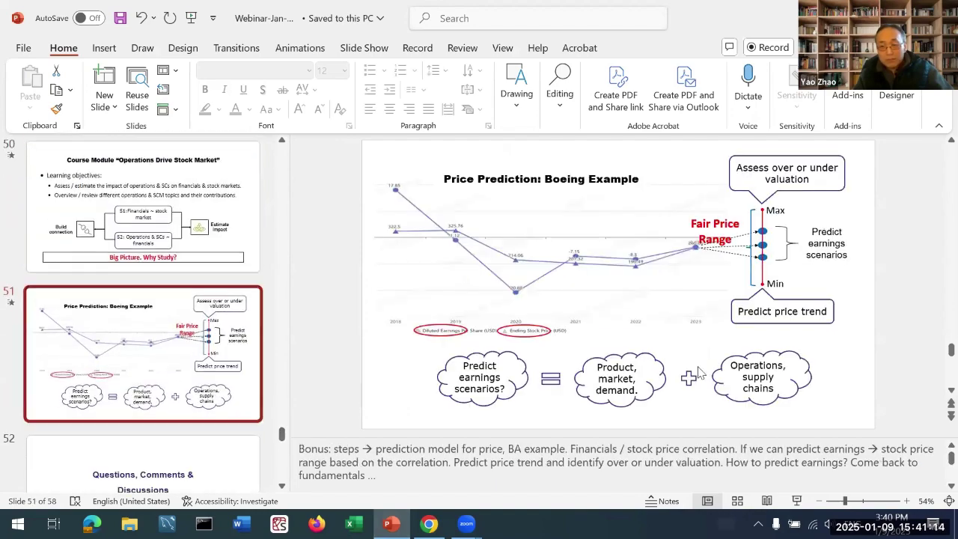
{"action": "left_click", "coordinate": [799, 504]}
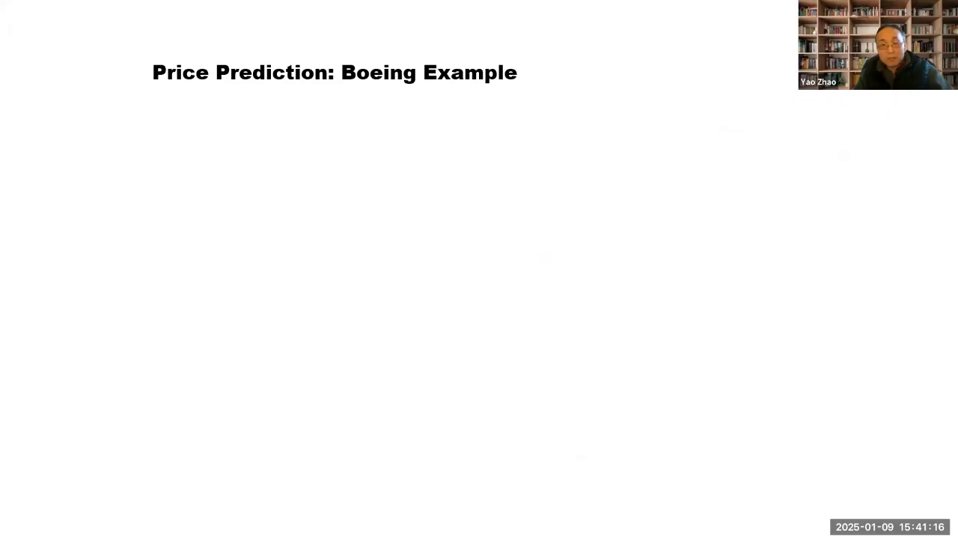